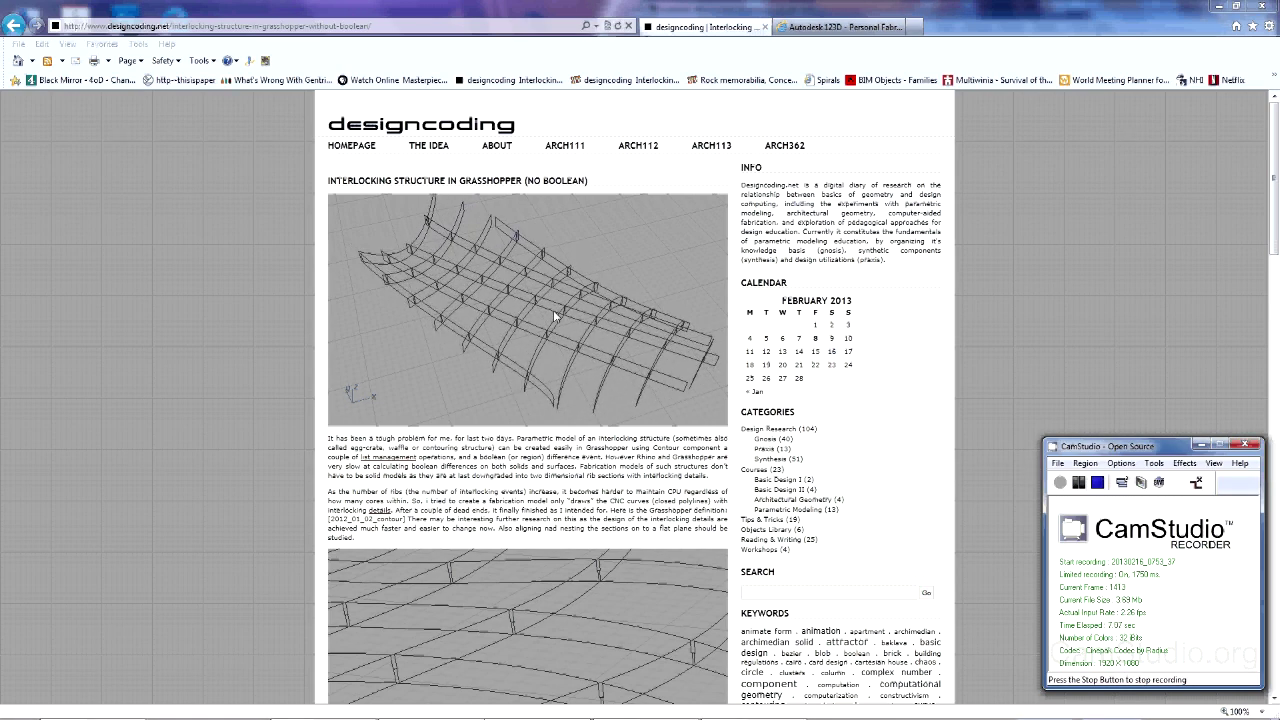
# Launch 123D Make from the Autodesk 123D page, import AUTODESK 123D MAKE TEST.stl and orbit it.
pyautogui.click(852, 22)
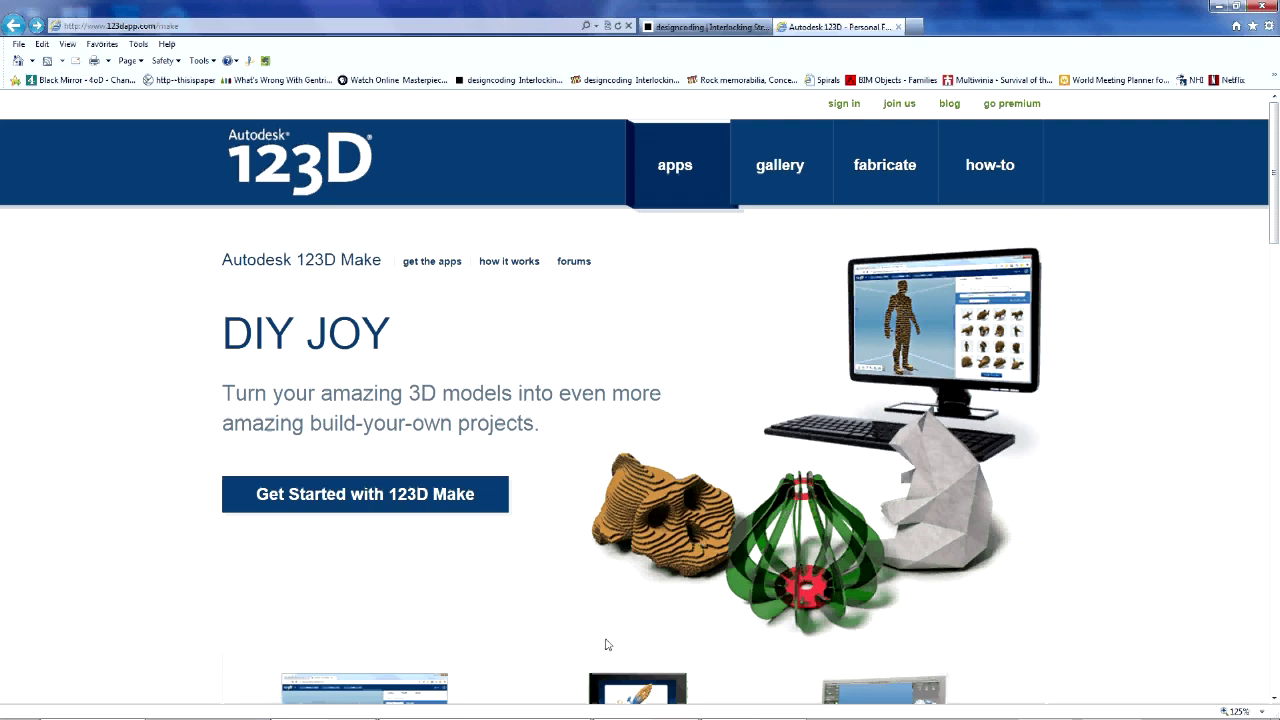
pyautogui.moveTo(575, 716)
pyautogui.moveTo(465, 709)
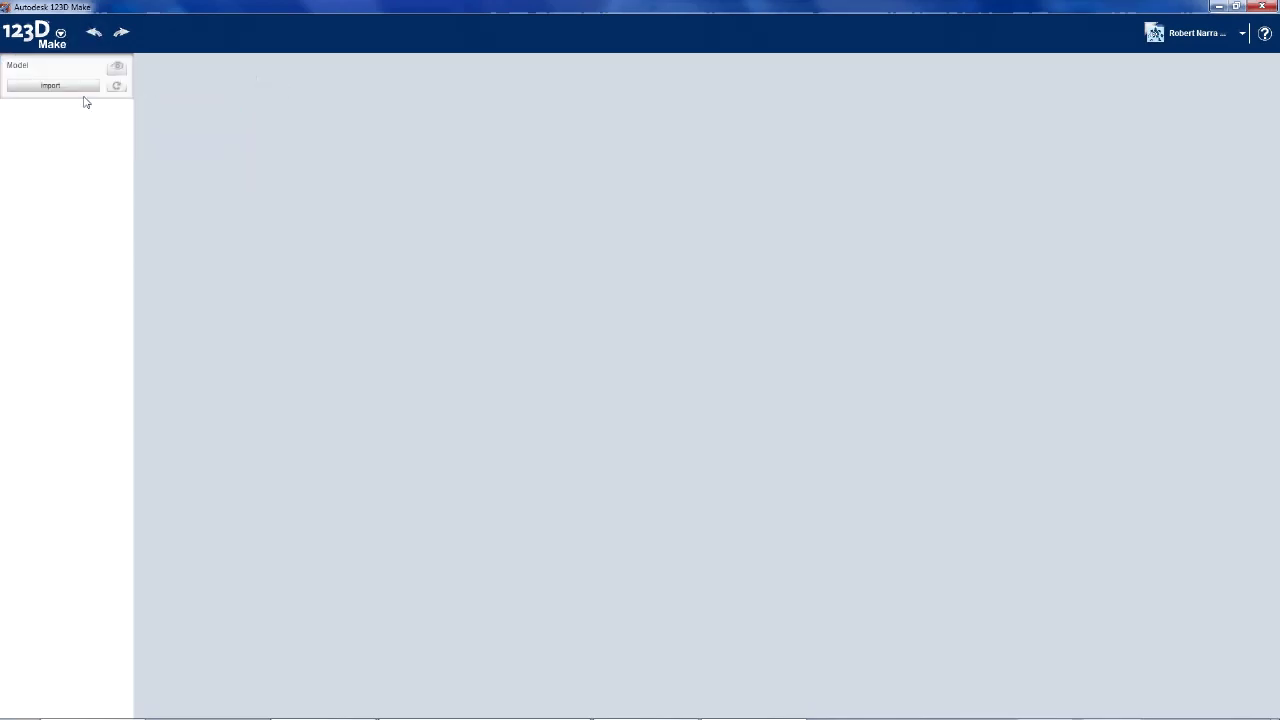
pyautogui.click(82, 87)
pyautogui.click(228, 110)
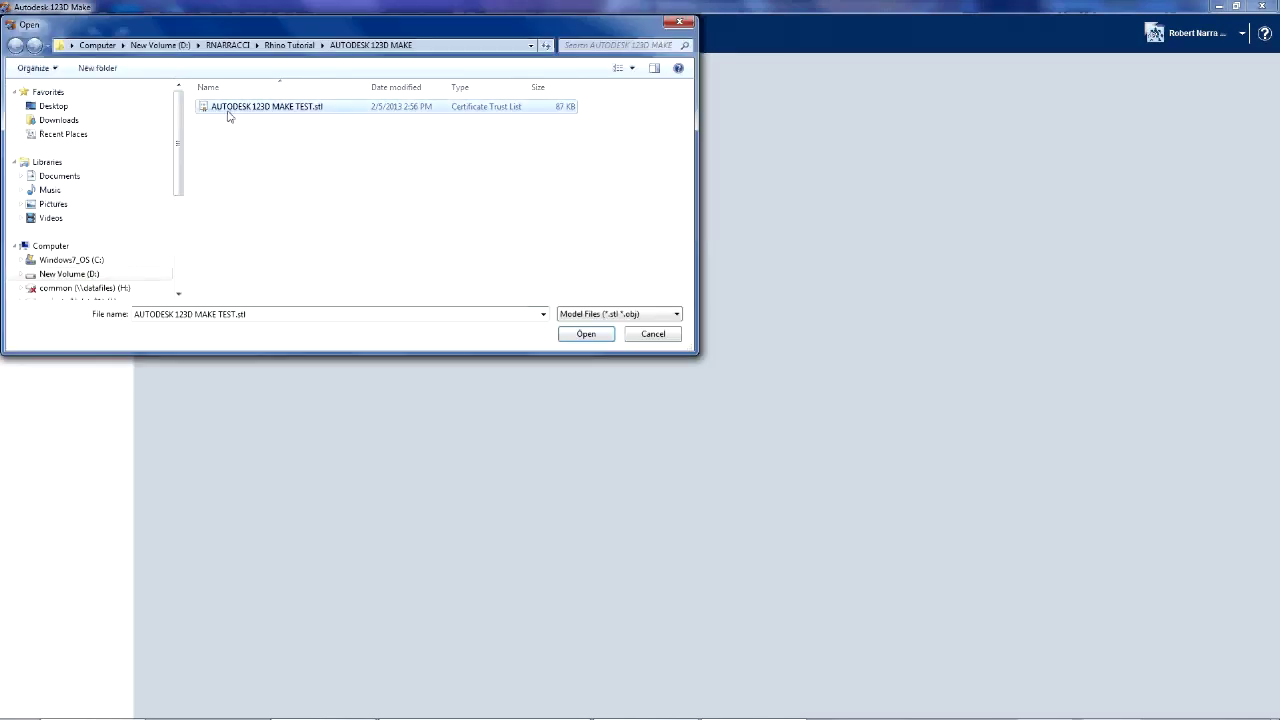
pyautogui.click(588, 335)
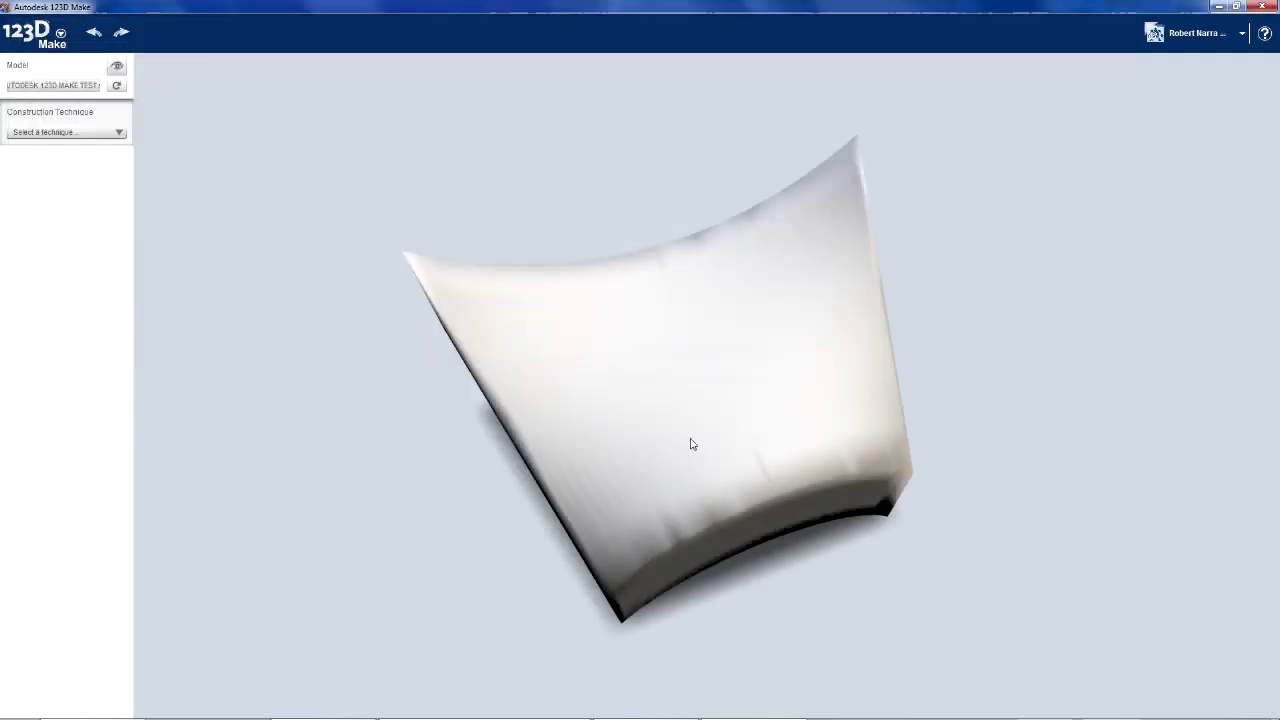
pyautogui.moveTo(689, 443); pyautogui.dragTo(263, 329)
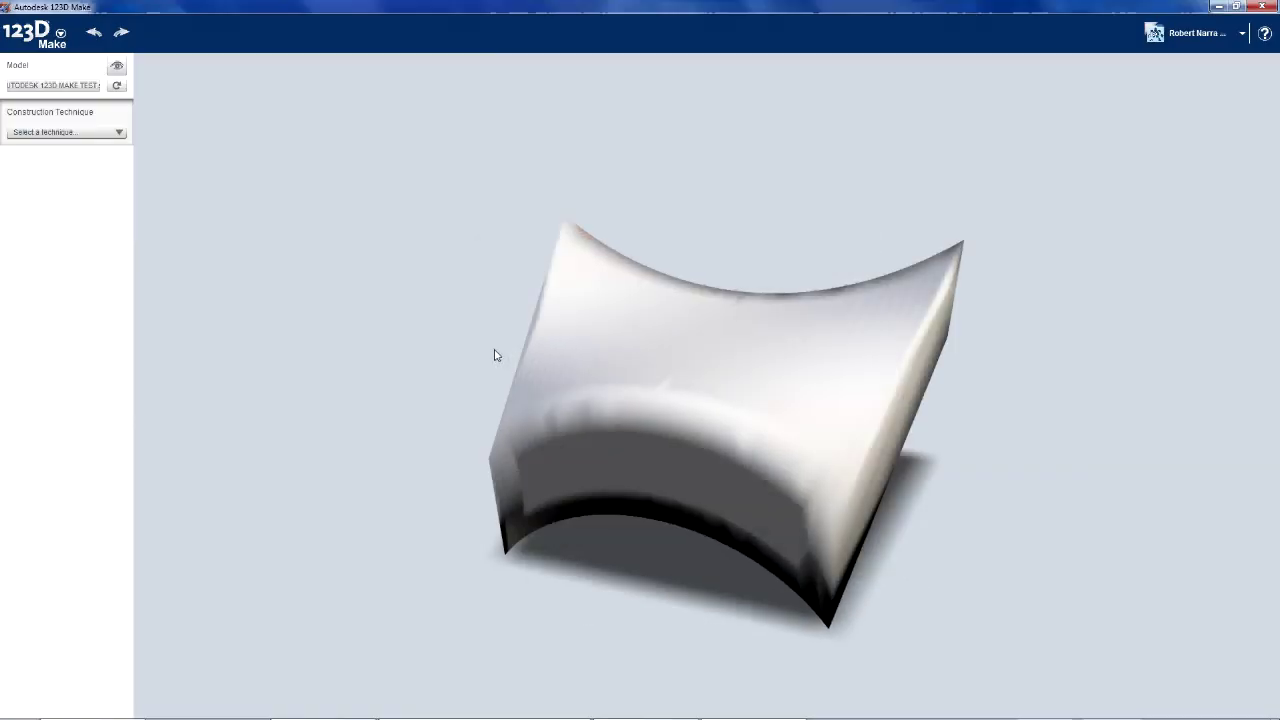
pyautogui.moveTo(491, 354); pyautogui.dragTo(397, 391)
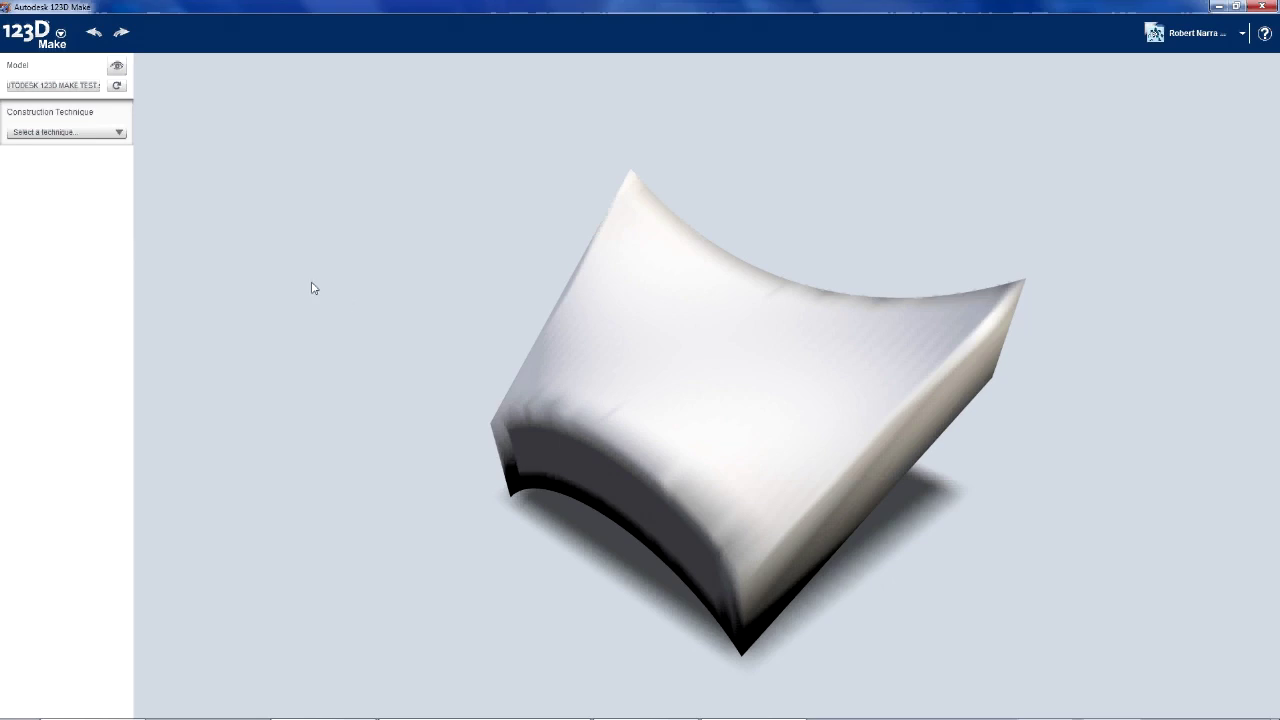
# Zoom and tilt the imported loft surface, then show the Construction Technique list.
pyautogui.scroll(-2, 740, 291)
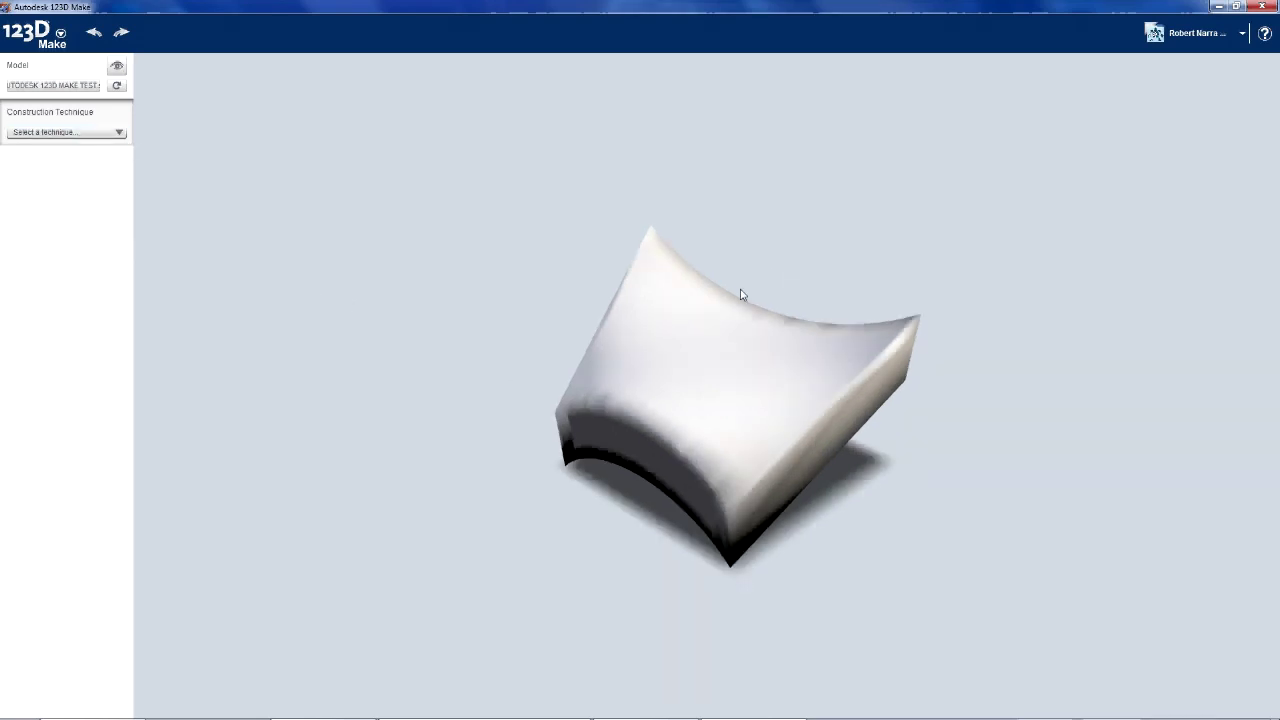
pyautogui.scroll(3, 777, 314)
pyautogui.scroll(-2, 735, 323)
pyautogui.moveTo(757, 394); pyautogui.dragTo(729, 357)
pyautogui.click(86, 132)
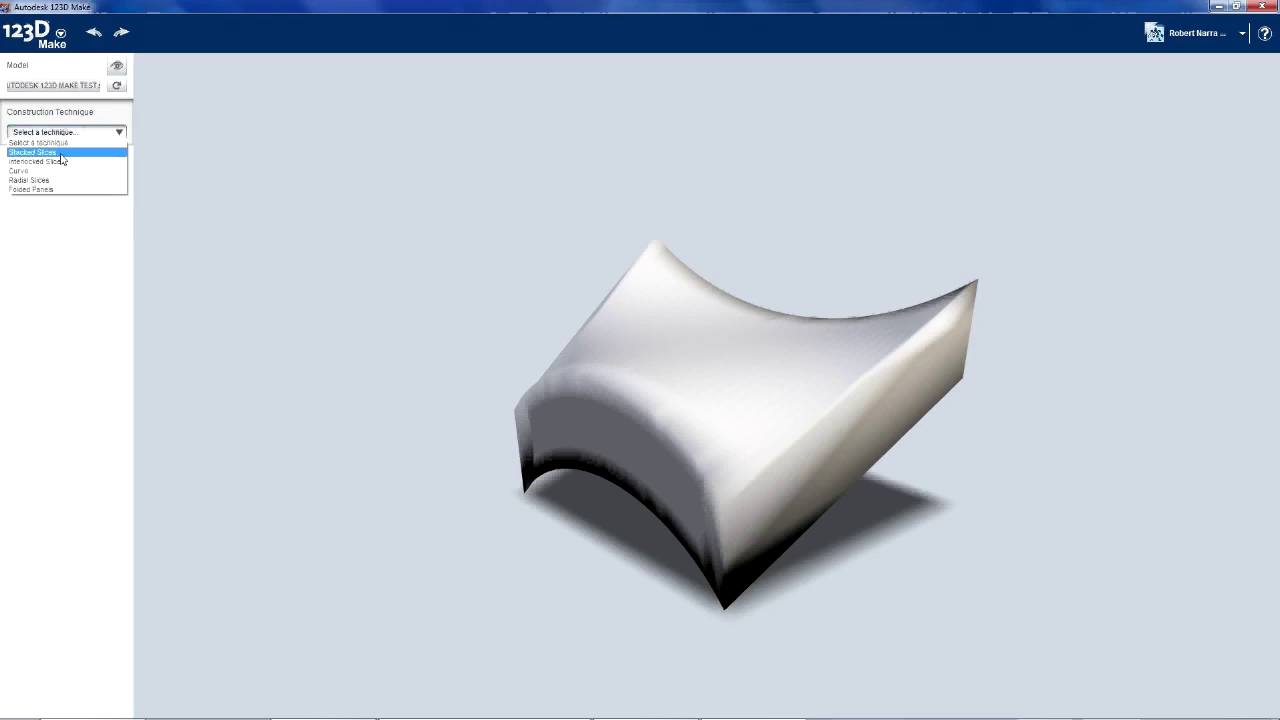
# Choose Stacked Slices, giving 41 parts on 11 sheets, and inspect the slices.
pyautogui.click(60, 154)
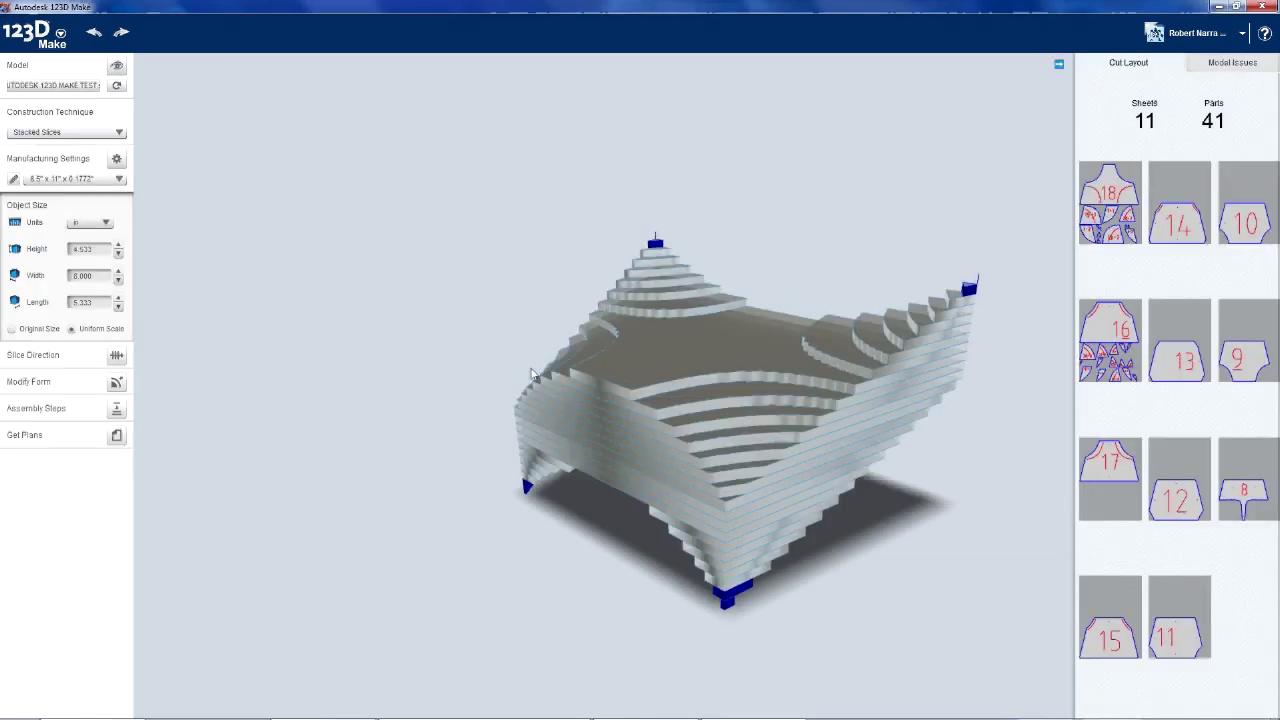
pyautogui.moveTo(532, 372); pyautogui.dragTo(475, 375)
pyautogui.scroll(3, 846, 314)
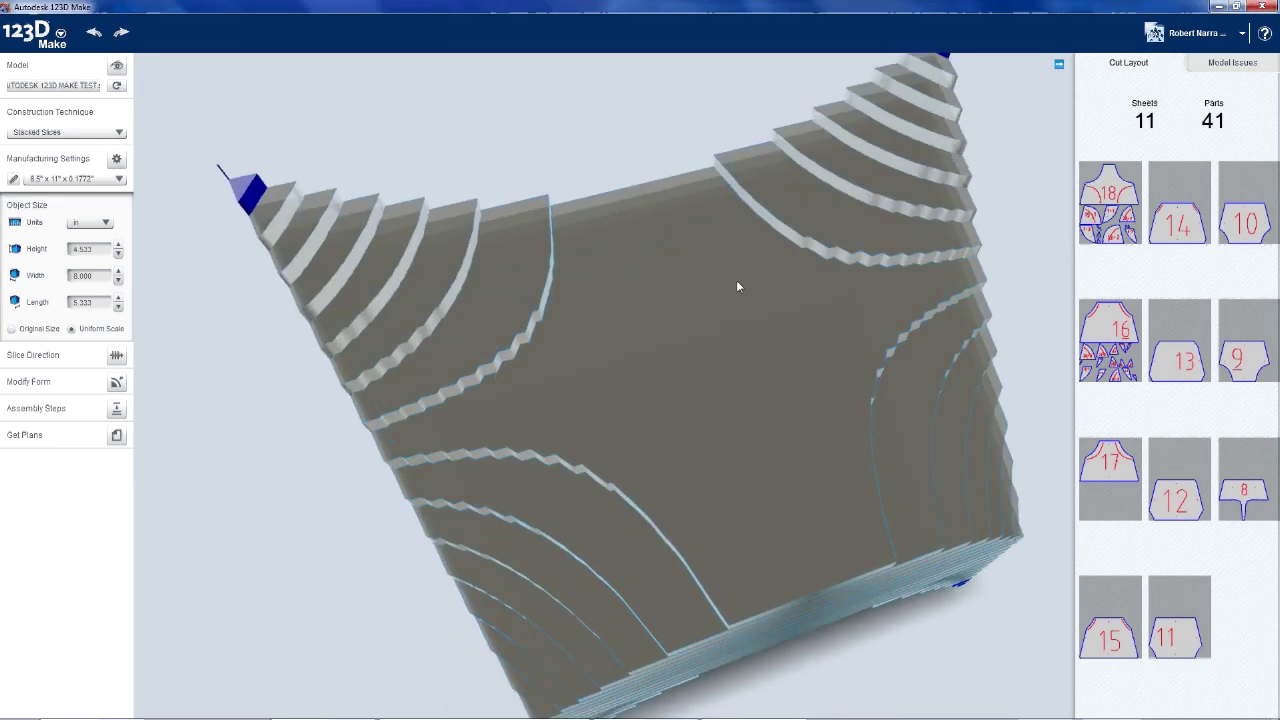
pyautogui.moveTo(736, 287)
pyautogui.mouseDown()
pyautogui.moveTo(766, 340)
pyautogui.moveTo(571, 306)
pyautogui.moveTo(745, 306)
pyautogui.mouseUp()
pyautogui.scroll(-3, 790, 355)
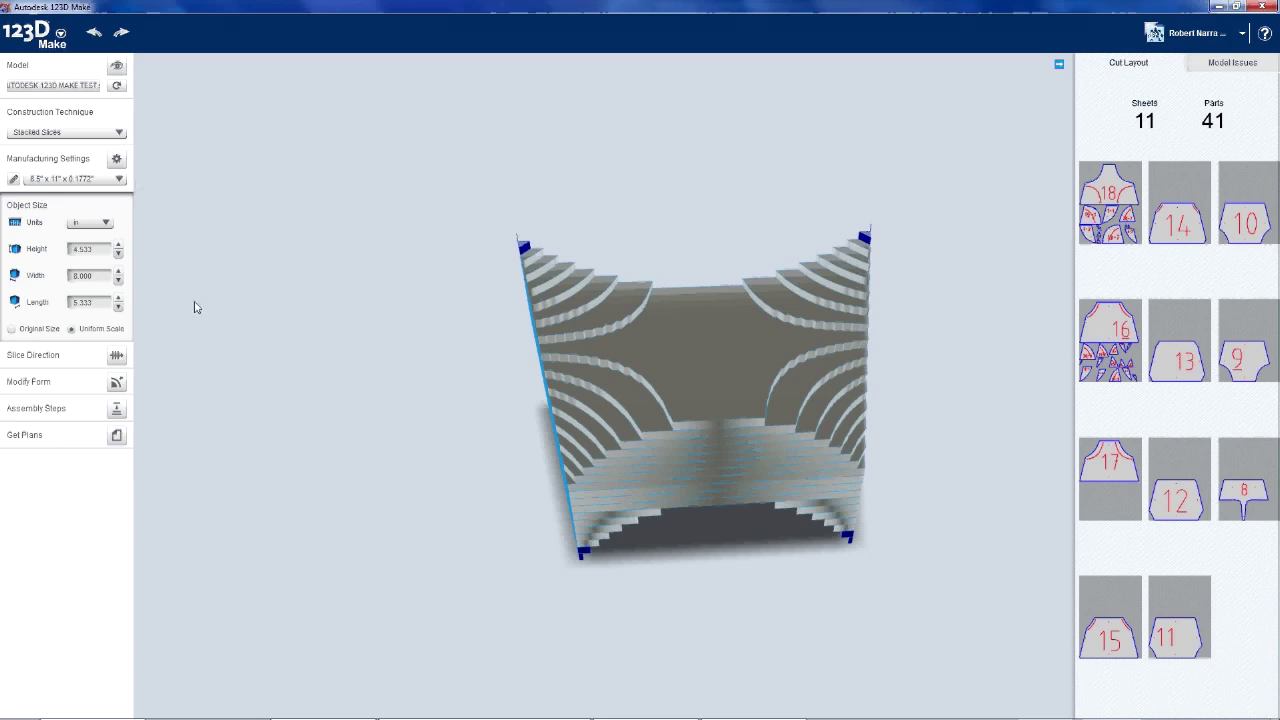
# Change material thickness from 0.1772 to 0.0625, regenerating 116 parts on 30 sheets.
pyautogui.click(116, 160)
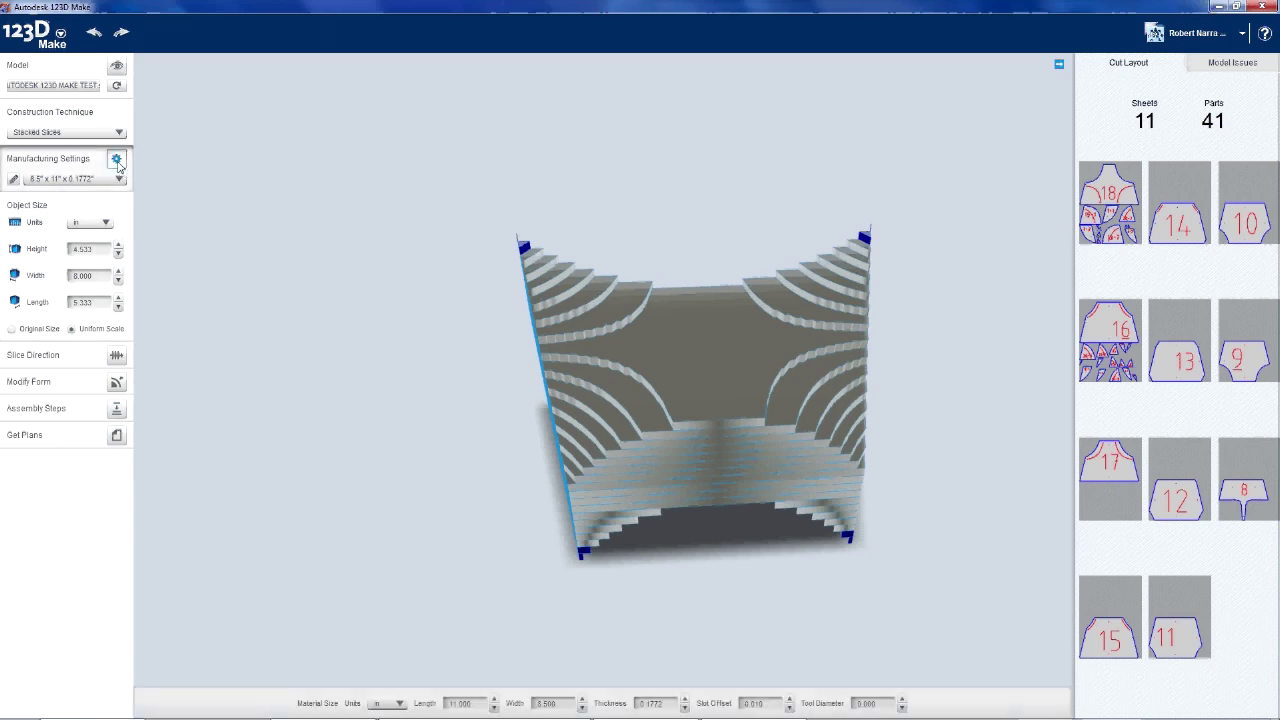
pyautogui.doubleClick(653, 704)
pyautogui.write('0625')
pyautogui.press('Return')
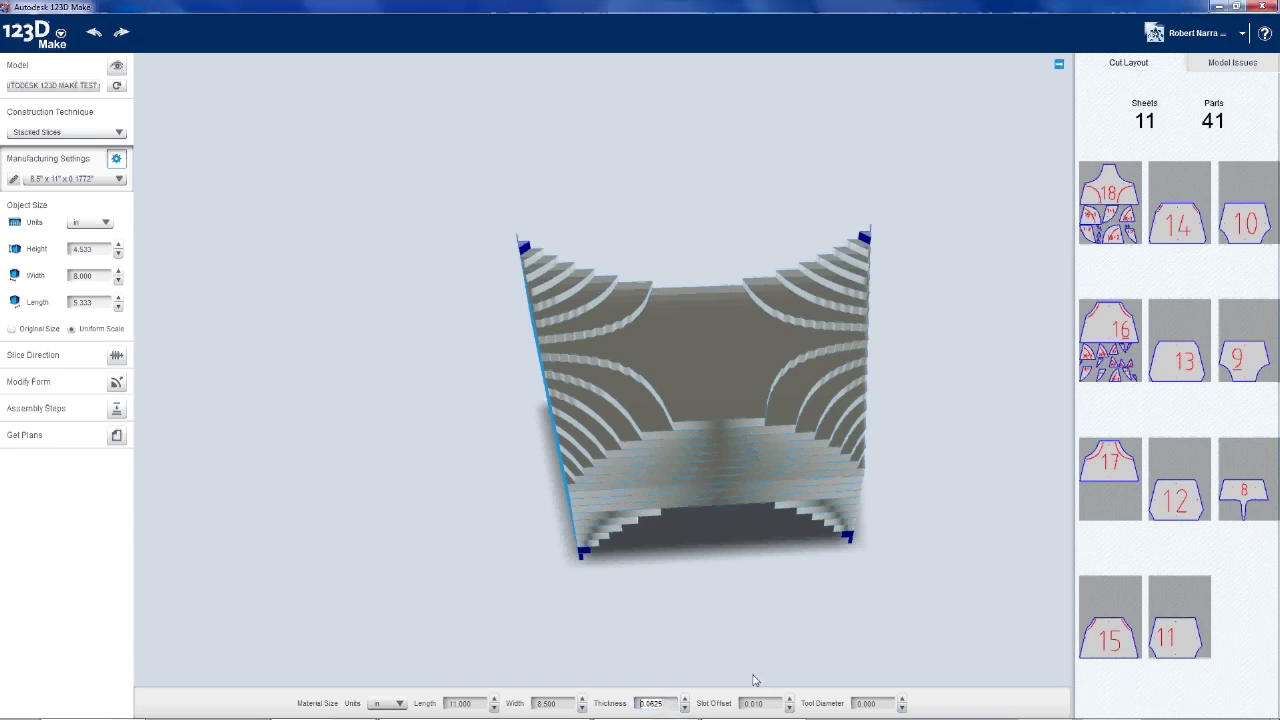
pyautogui.moveTo(757, 600); pyautogui.dragTo(729, 511)
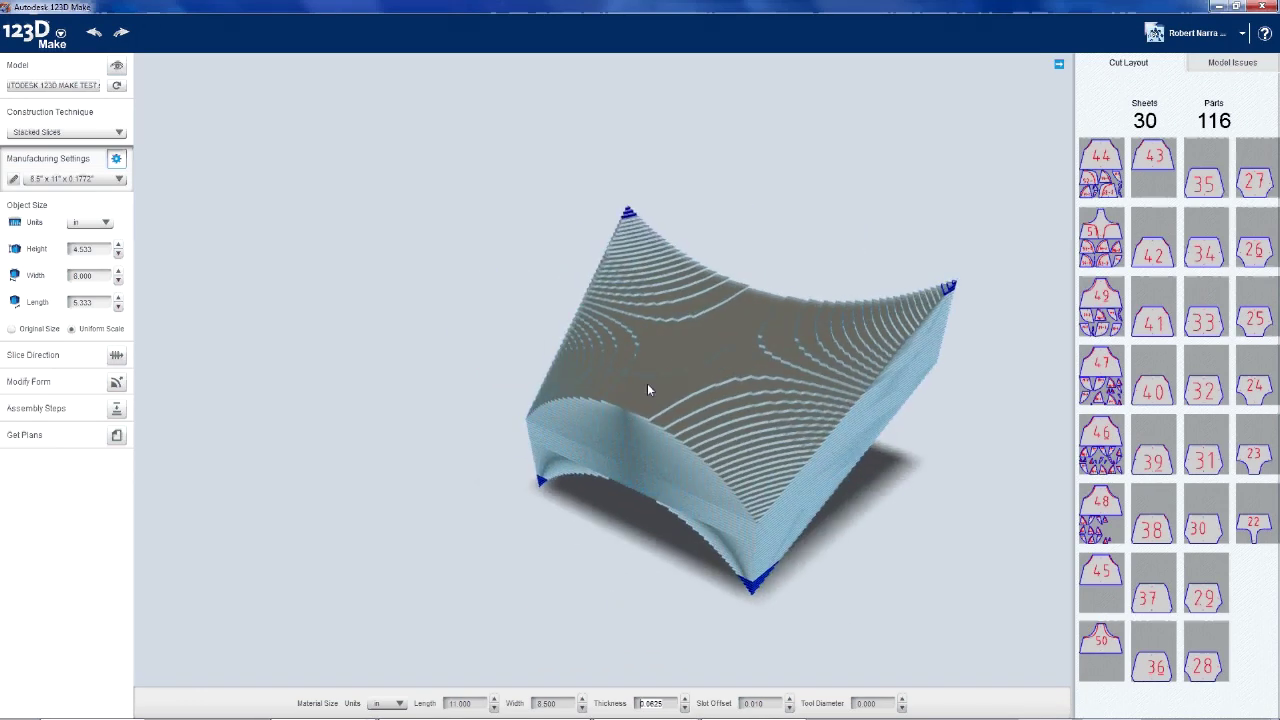
pyautogui.scroll(3, 630, 400)
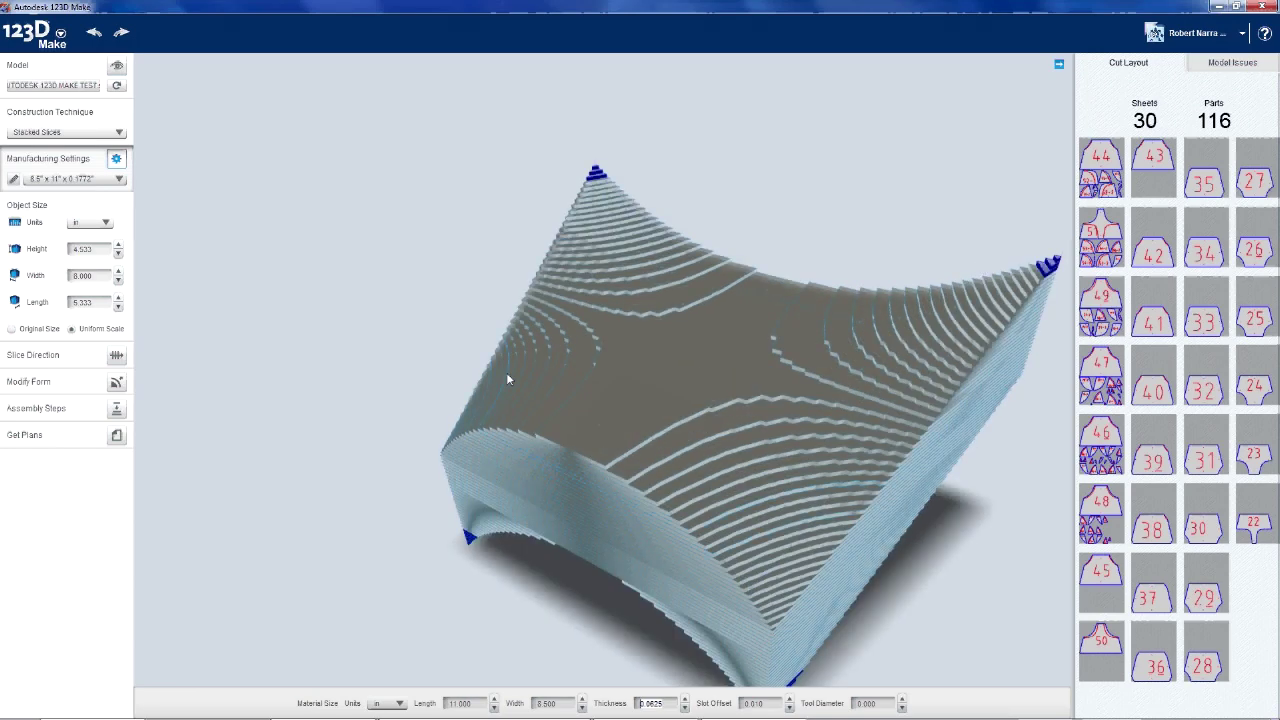
pyautogui.moveTo(507, 378); pyautogui.dragTo(347, 380)
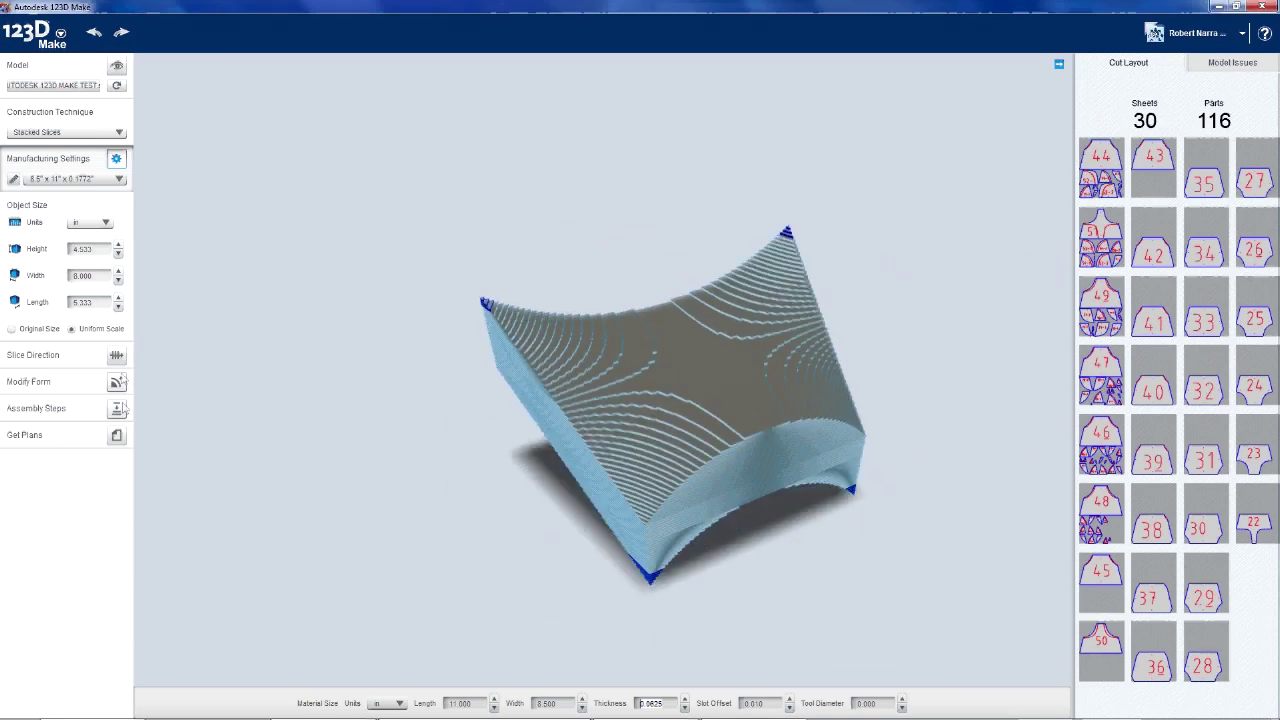
# Tilt the stacked slice direction around the model, then bring it back to horizontal layers.
pyautogui.click(117, 356)
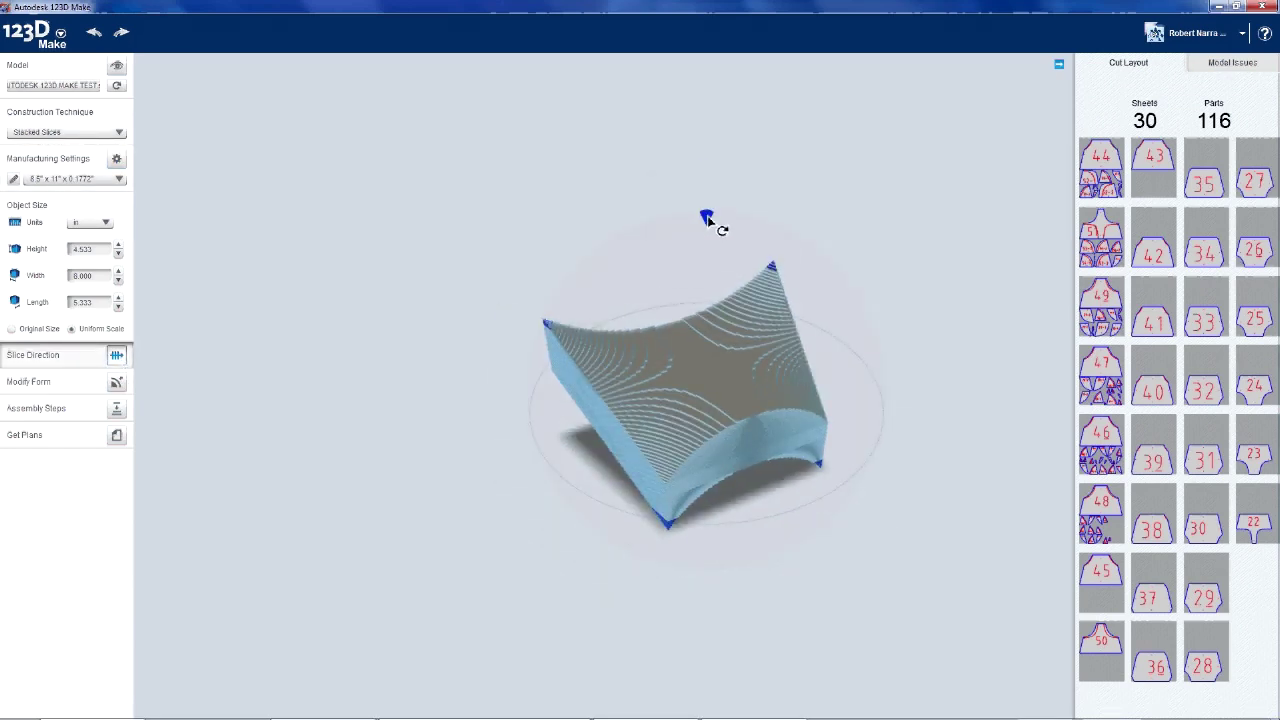
pyautogui.moveTo(735, 230)
pyautogui.moveTo(735, 230); pyautogui.dragTo(843, 450)
pyautogui.moveTo(760, 524); pyautogui.dragTo(911, 469)
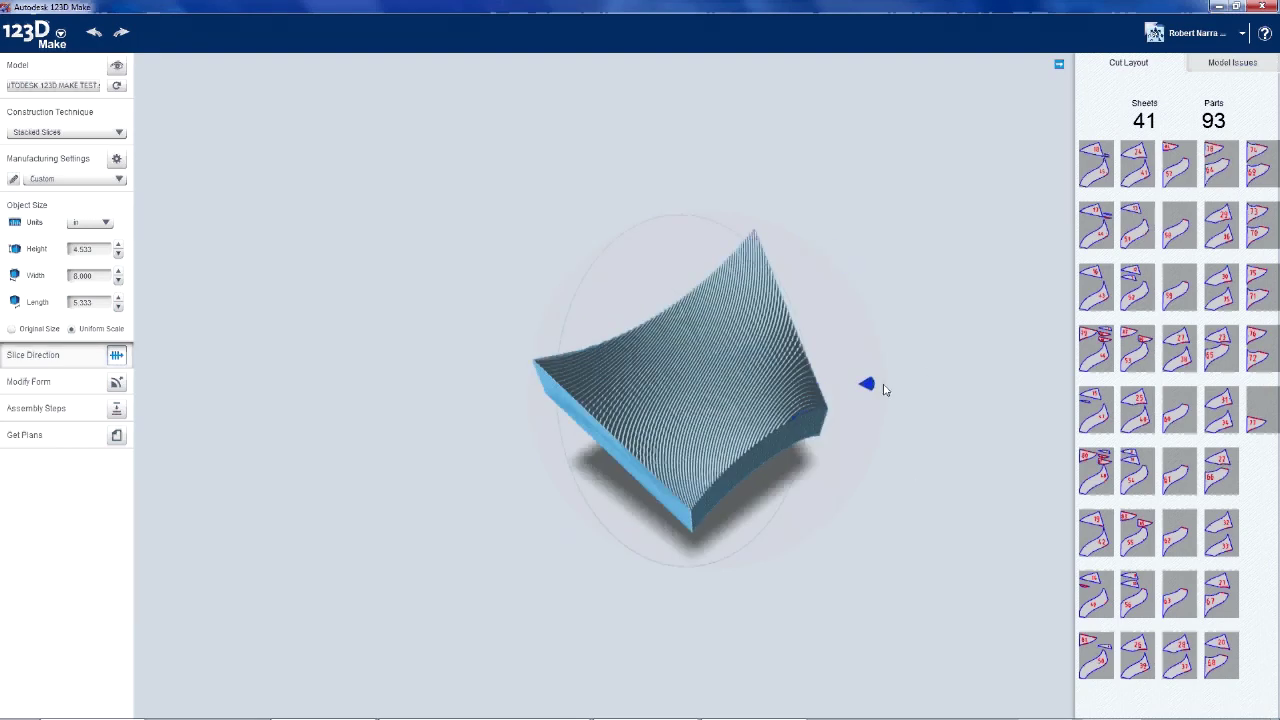
pyautogui.moveTo(868, 388); pyautogui.dragTo(717, 274)
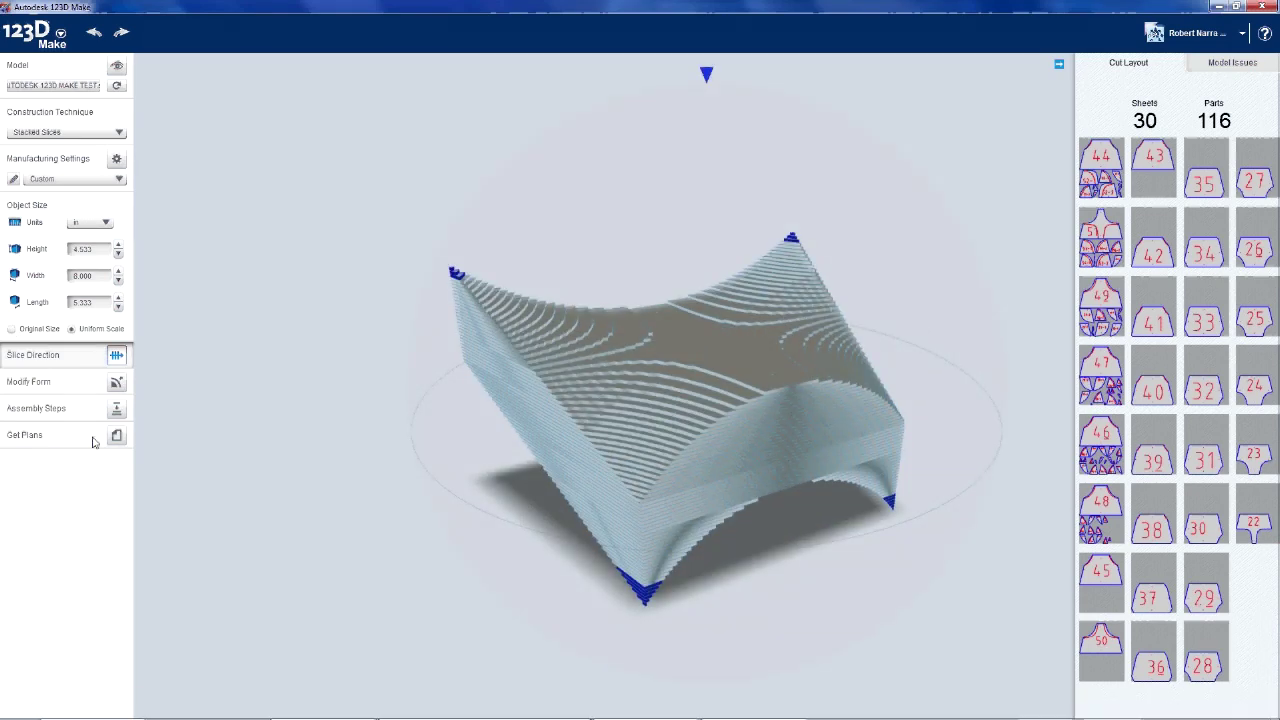
# Review the flattened cut plans and the EPS, PDF and DXF export types, then return to 3D.
pyautogui.click(115, 436)
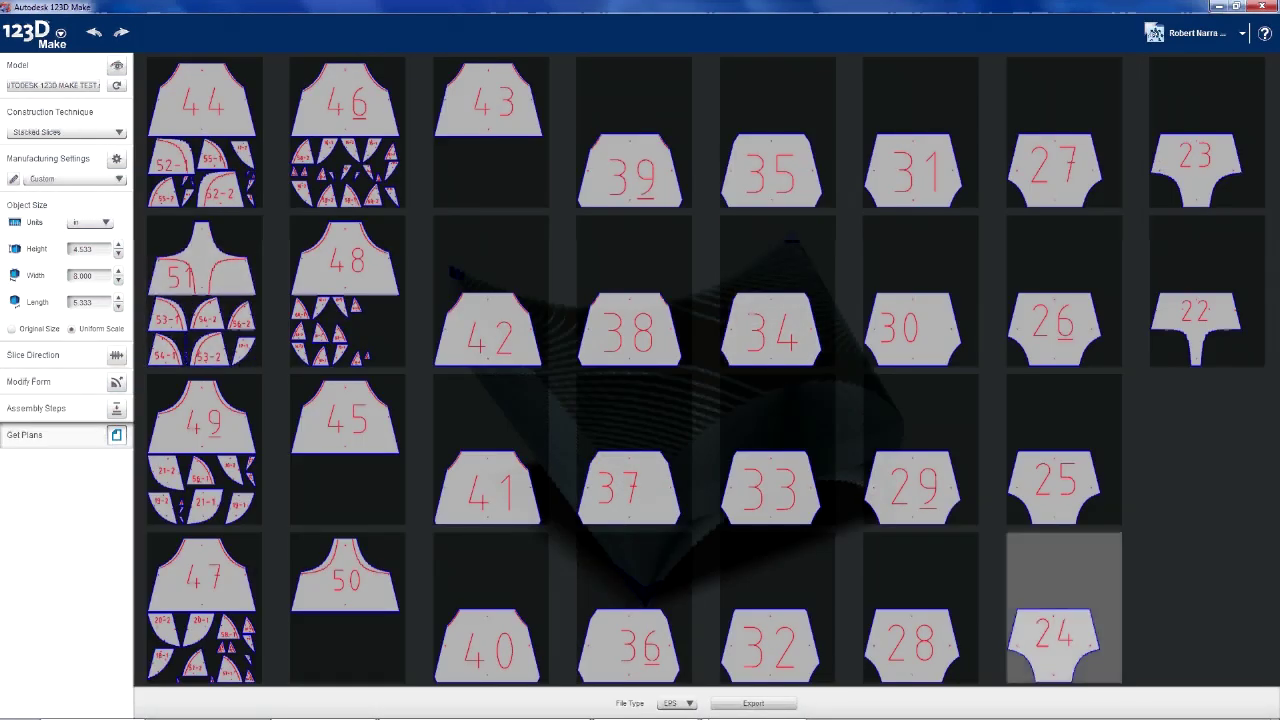
pyautogui.click(689, 703)
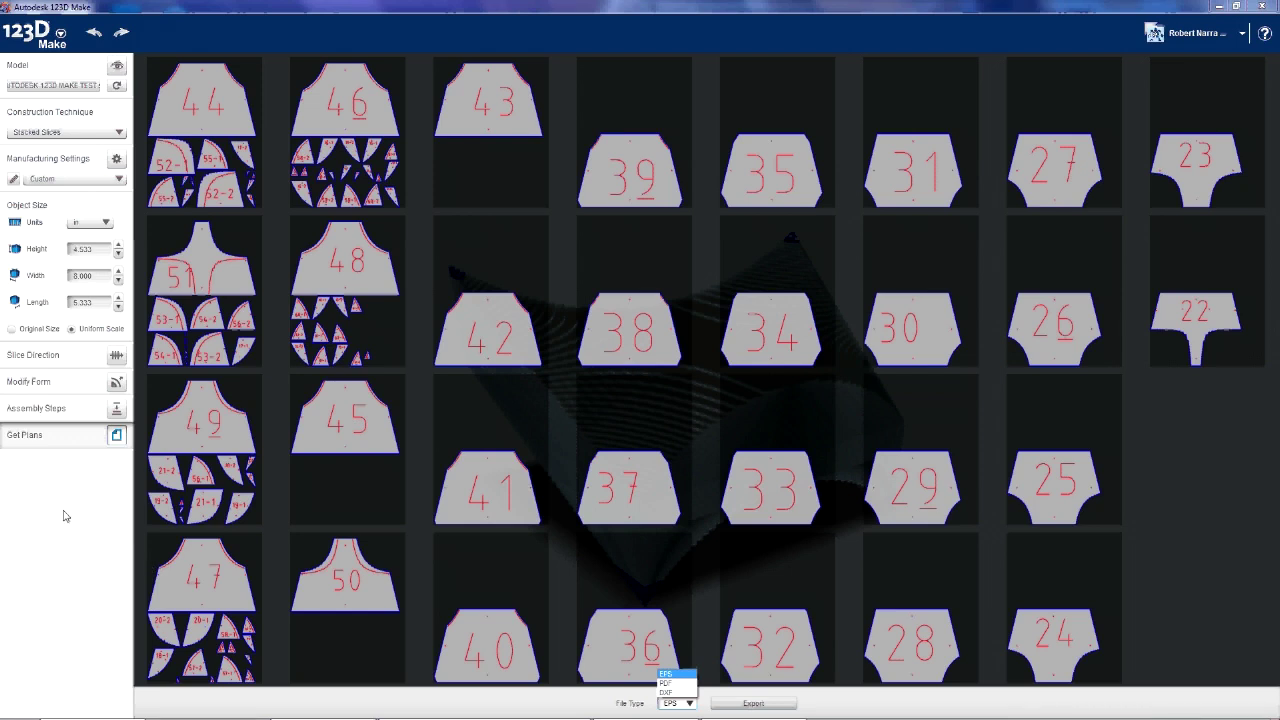
pyautogui.click(70, 133)
# Switch to Interlocked Slices, a 9 by 10 slice grid with 25 parts on 5 sheets.
pyautogui.click(65, 132)
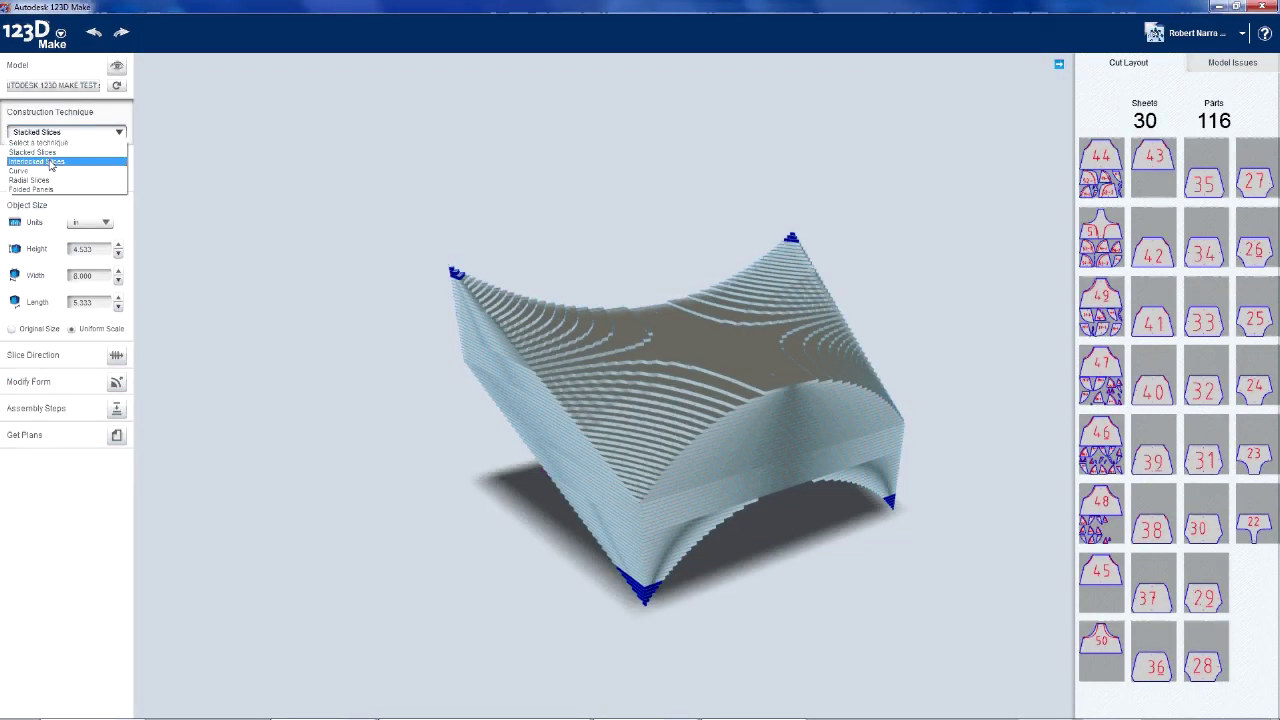
pyautogui.click(50, 163)
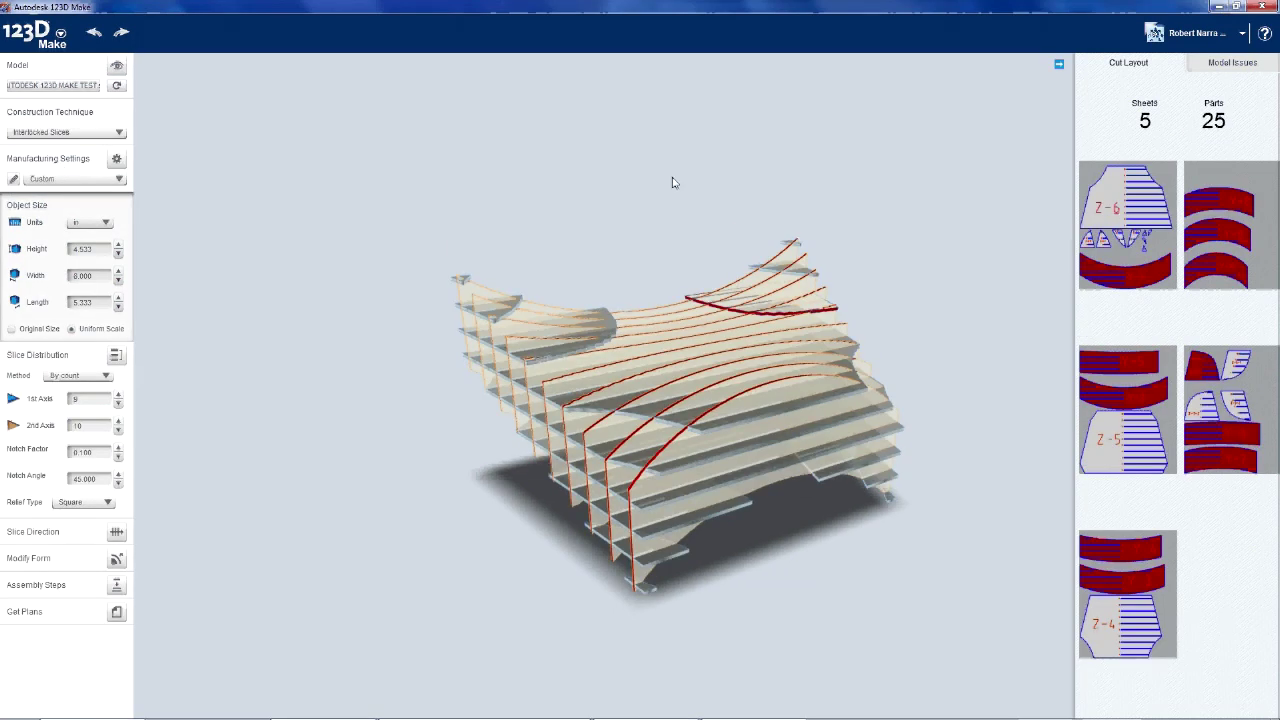
pyautogui.moveTo(674, 180); pyautogui.dragTo(417, 260)
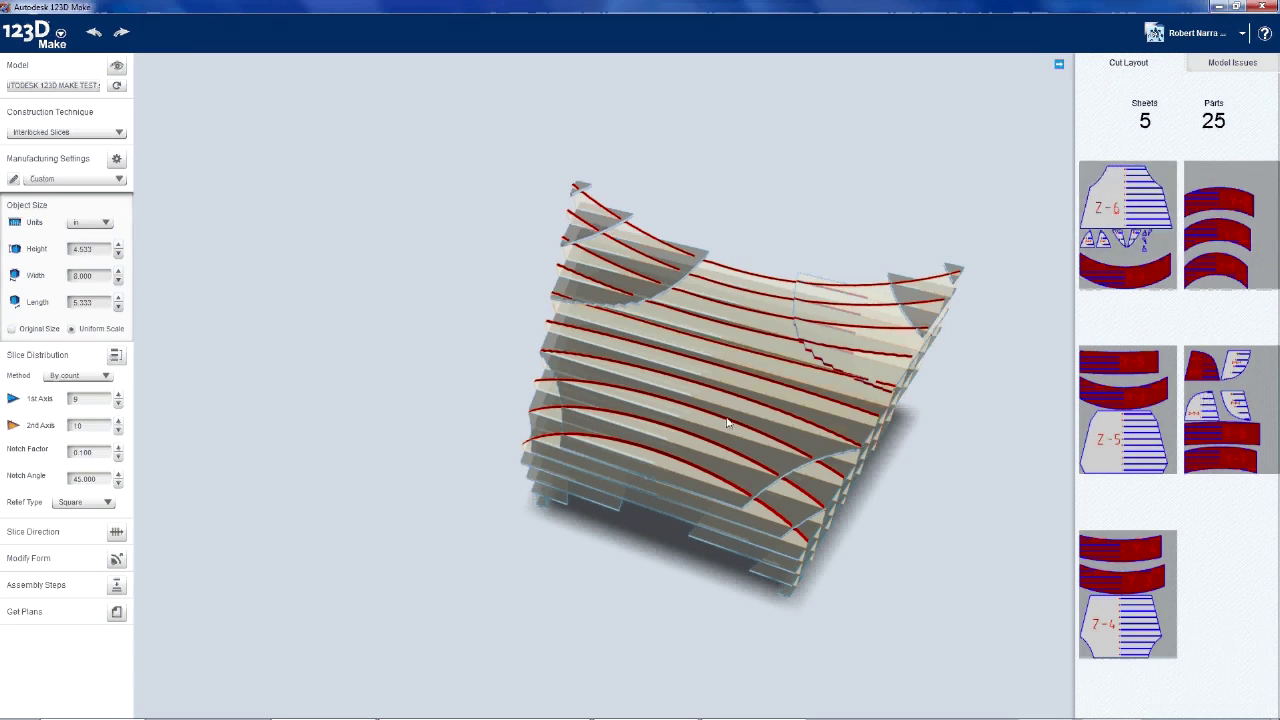
# Tilt both interlocked slice directions with the gizmo handles, yielding 19 parts on 8 sheets.
pyautogui.click(116, 533)
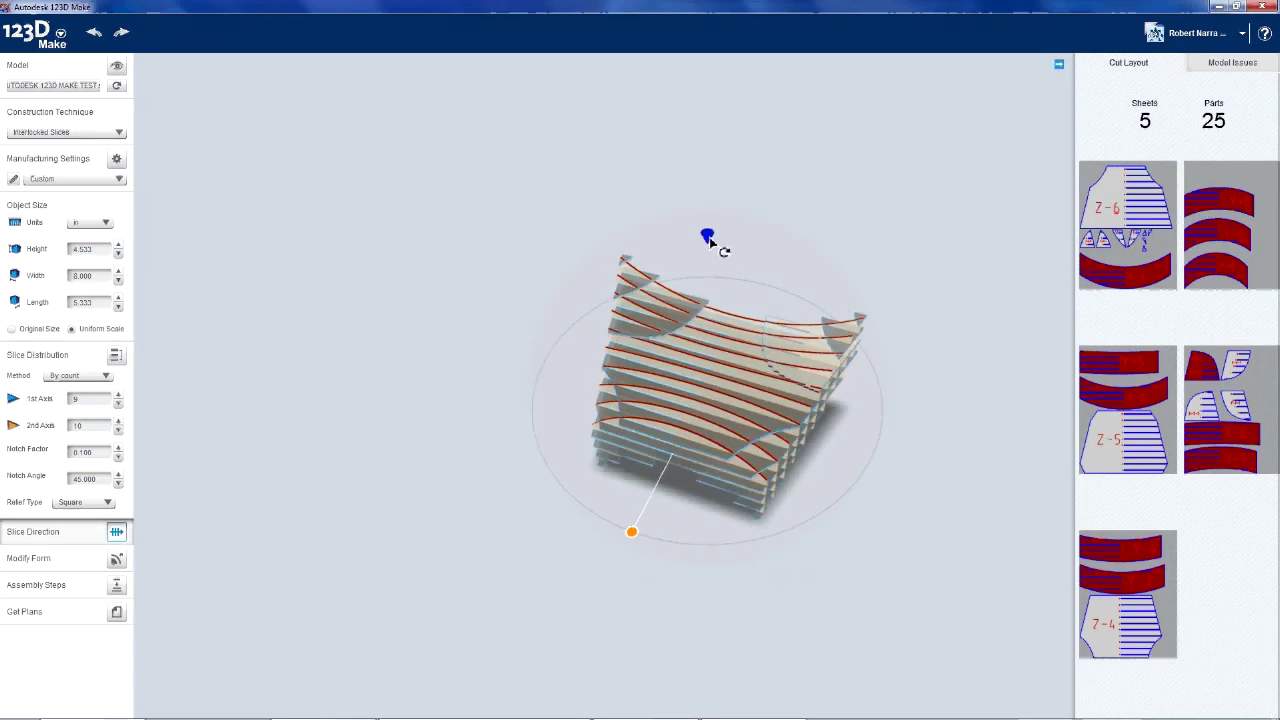
pyautogui.moveTo(708, 240); pyautogui.dragTo(638, 542)
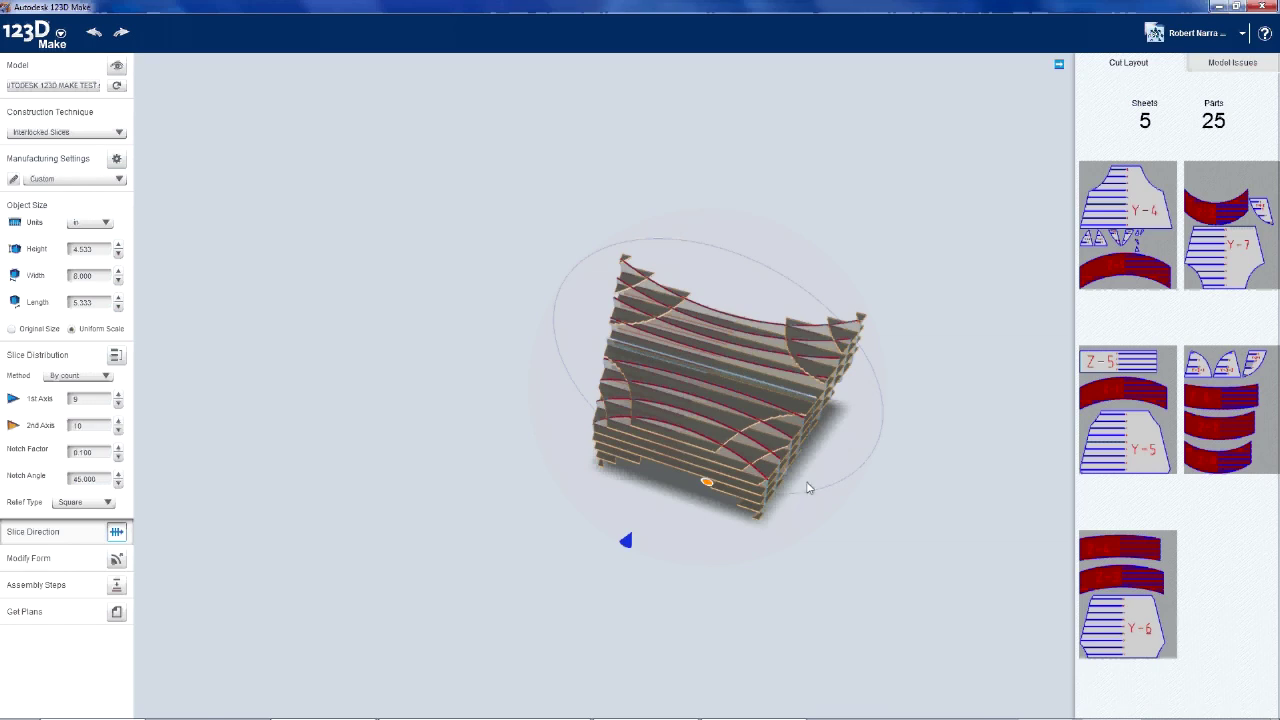
pyautogui.moveTo(882, 508); pyautogui.dragTo(840, 475)
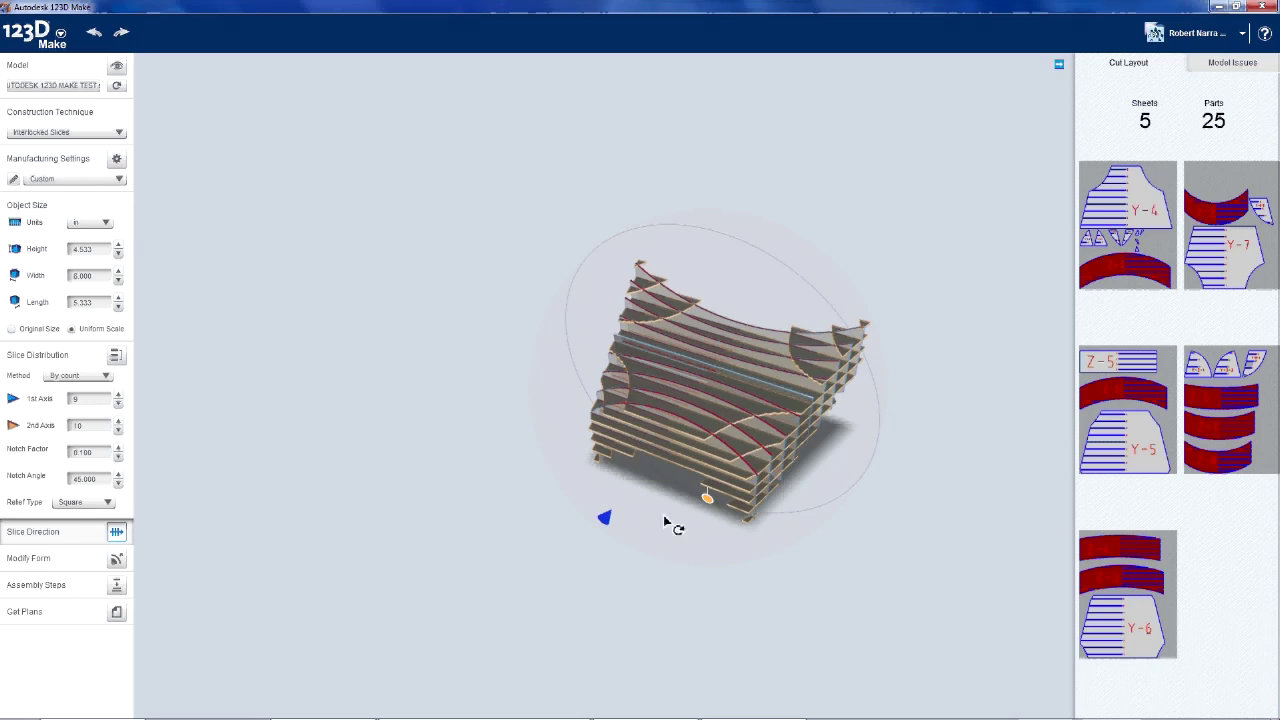
pyautogui.moveTo(708, 500); pyautogui.dragTo(712, 283)
pyautogui.moveTo(870, 545); pyautogui.dragTo(630, 478)
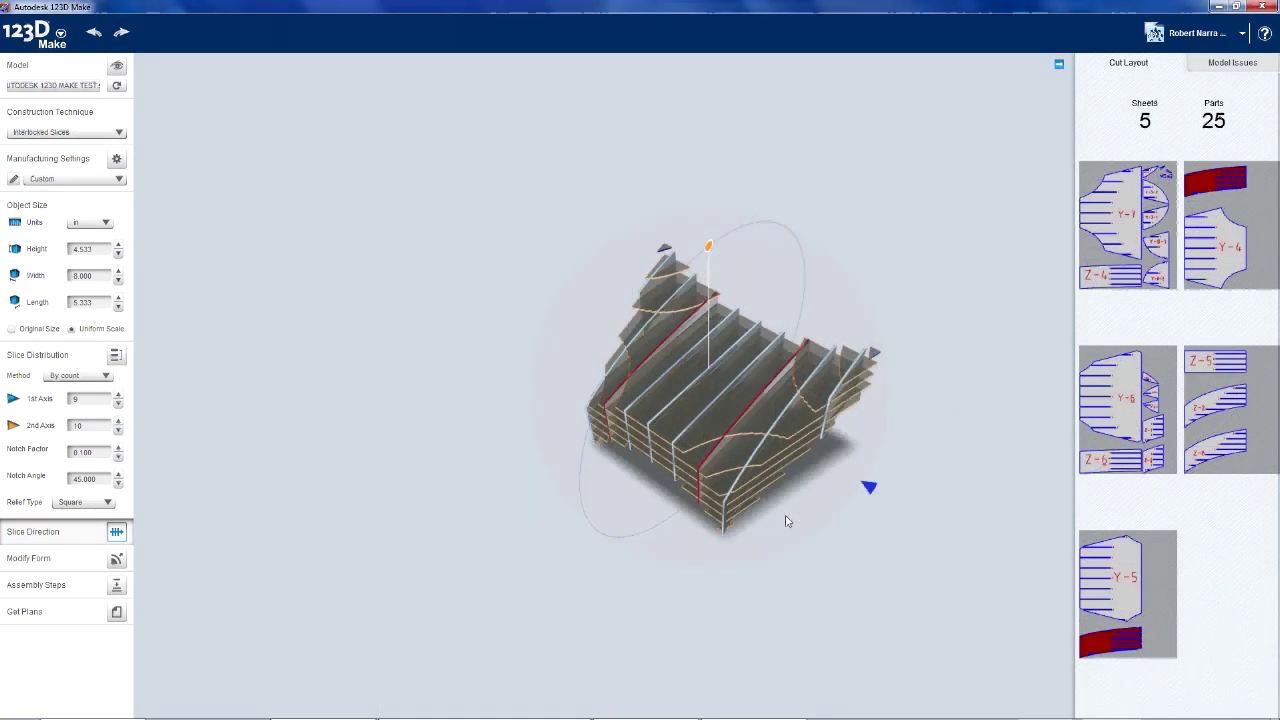
pyautogui.moveTo(786, 521); pyautogui.dragTo(951, 311)
# Switch the construction technique to Curve and inspect the curved slices.
pyautogui.click(86, 133)
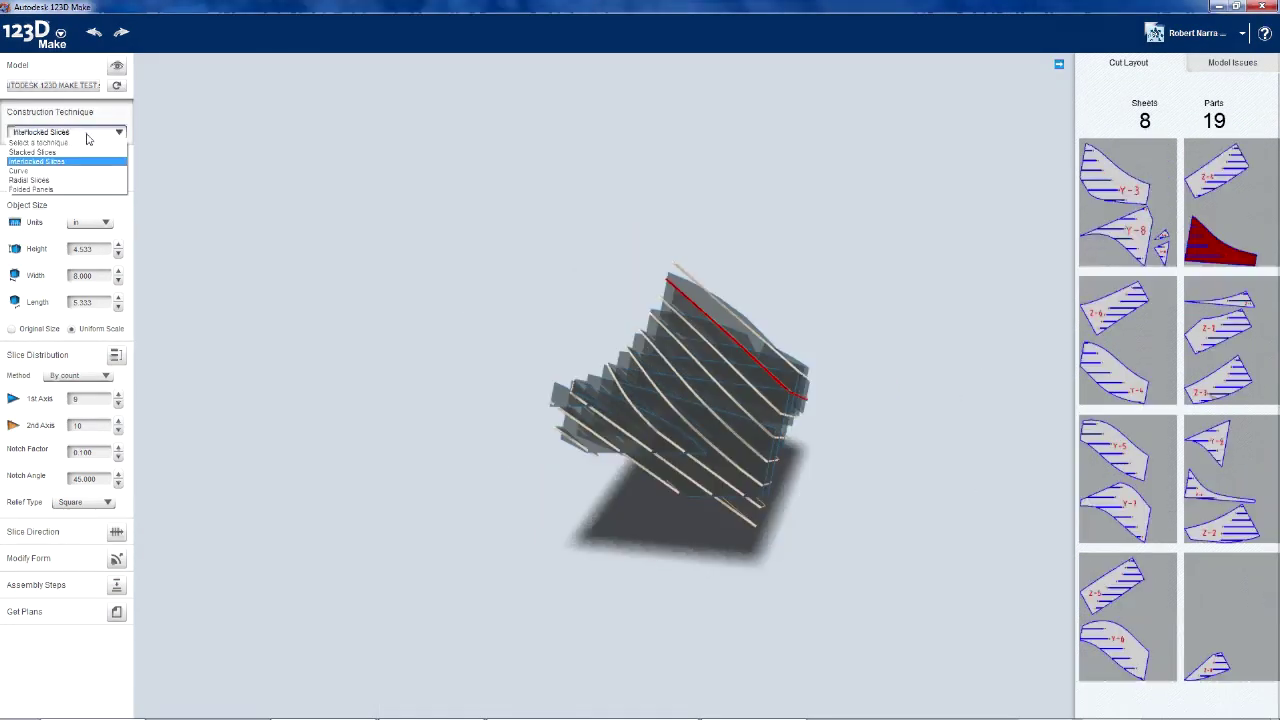
pyautogui.click(60, 171)
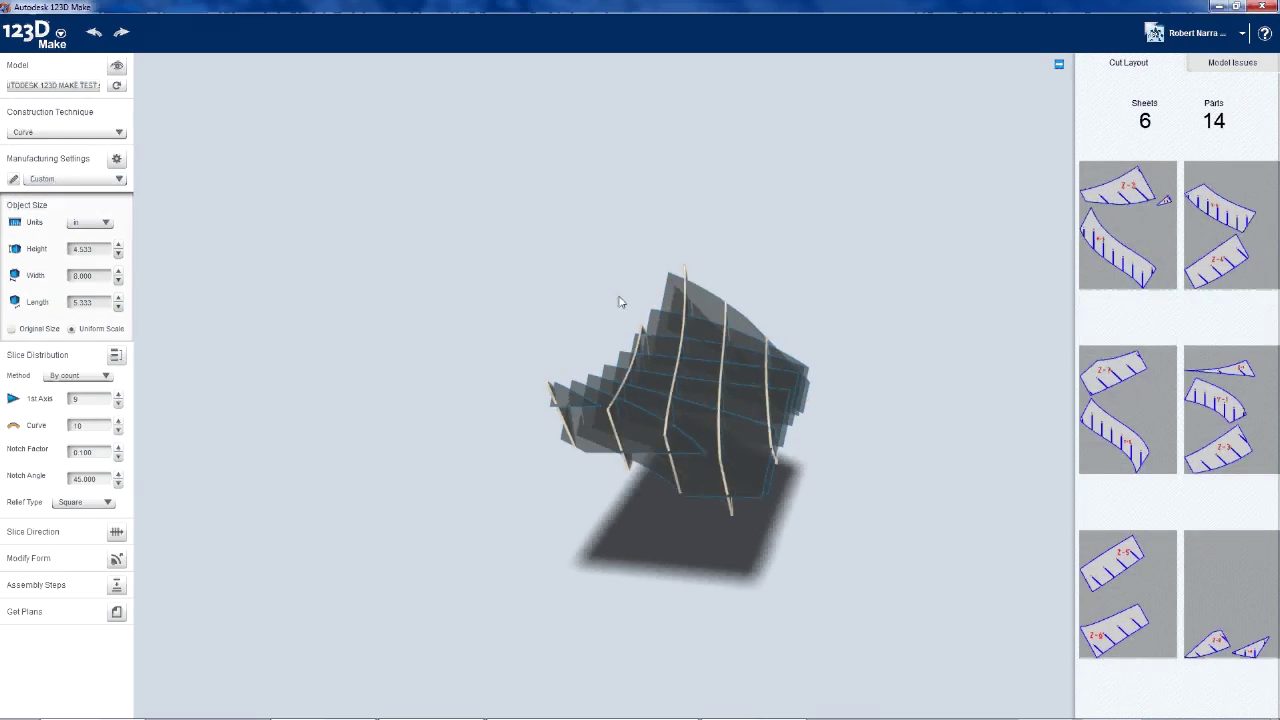
pyautogui.moveTo(829, 277); pyautogui.dragTo(740, 380)
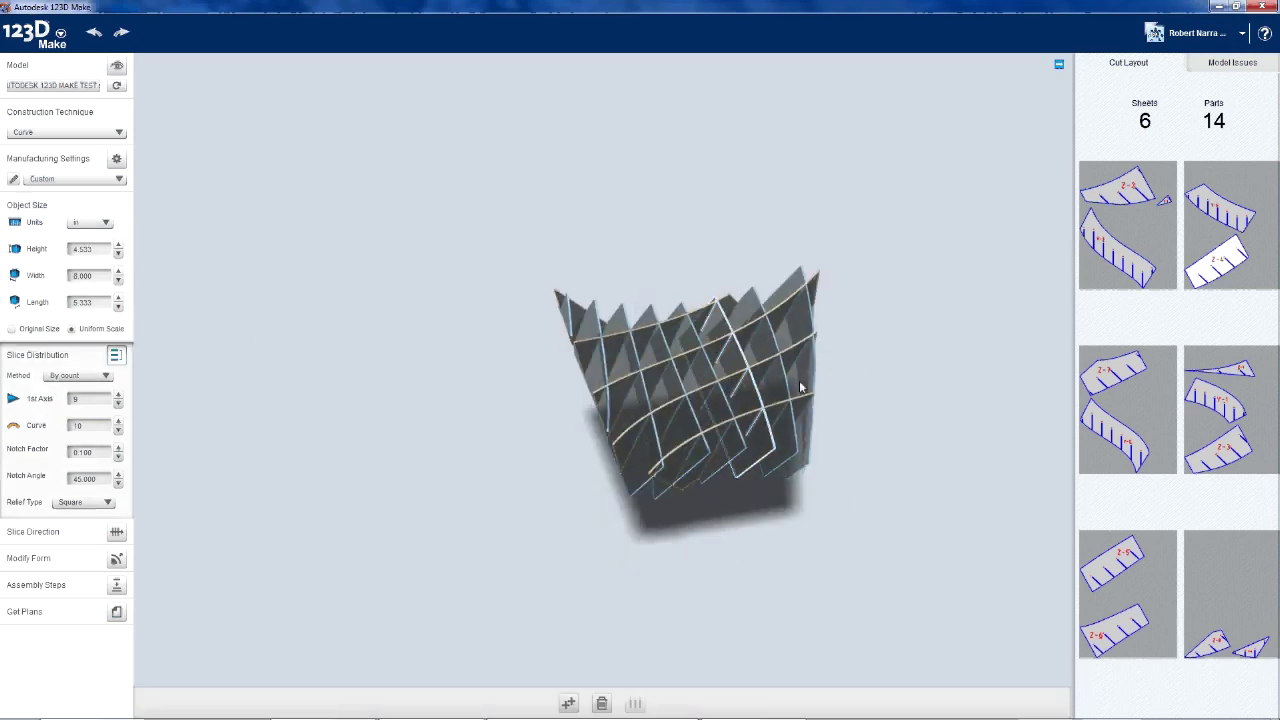
# Tilt the curve slice direction upward, producing 15 parts on 6 sheets.
pyautogui.click(116, 531)
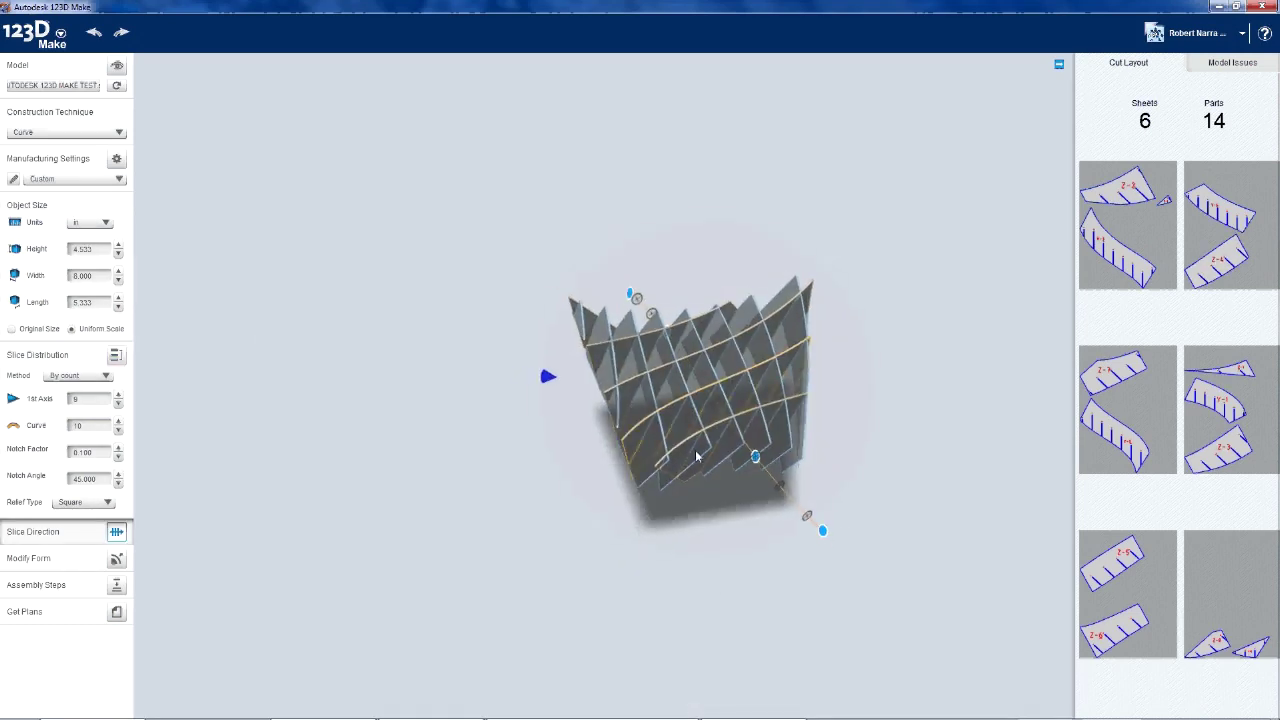
pyautogui.moveTo(755, 458); pyautogui.dragTo(760, 372)
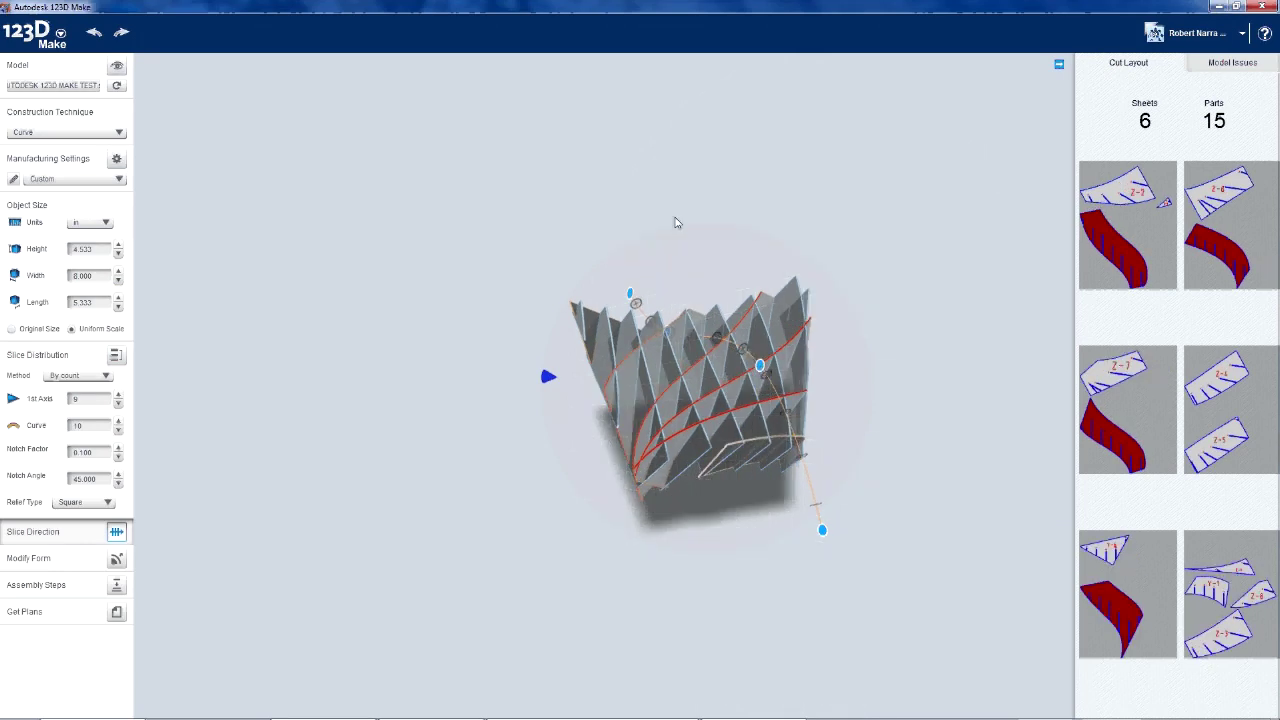
pyautogui.moveTo(684, 266); pyautogui.dragTo(537, 617)
pyautogui.scroll(3, 882, 341)
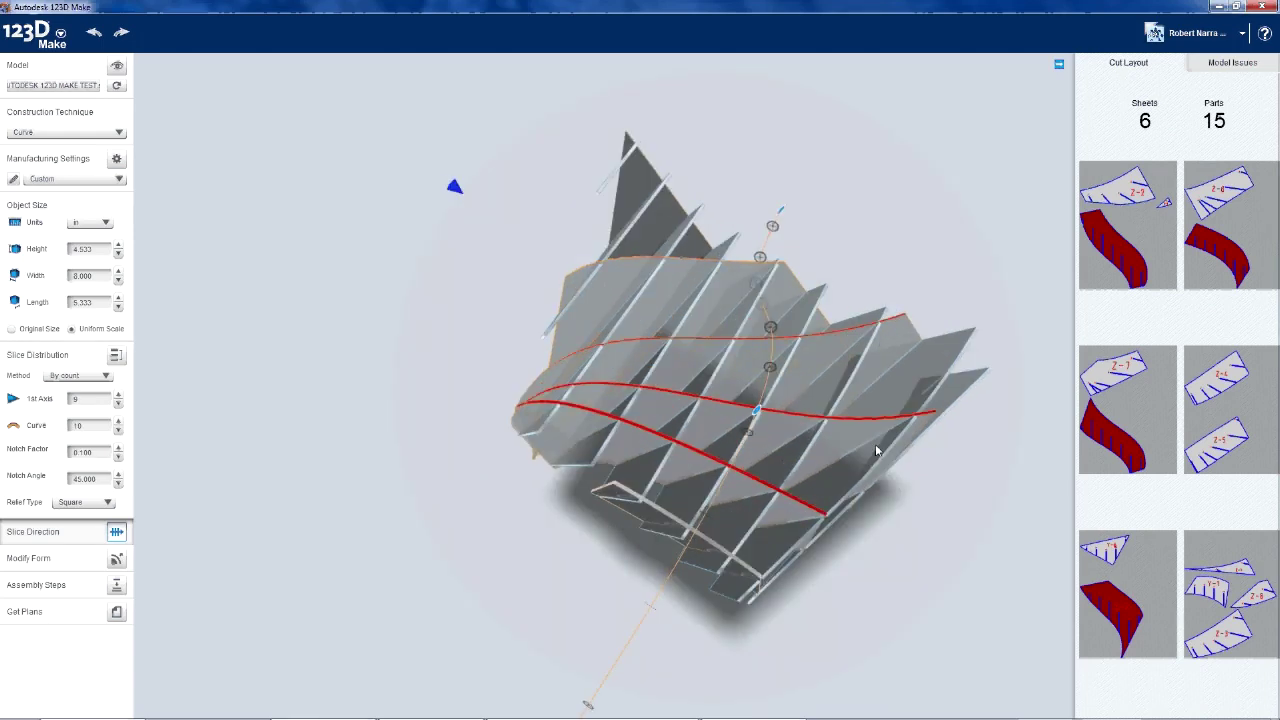
pyautogui.moveTo(877, 449); pyautogui.dragTo(203, 560)
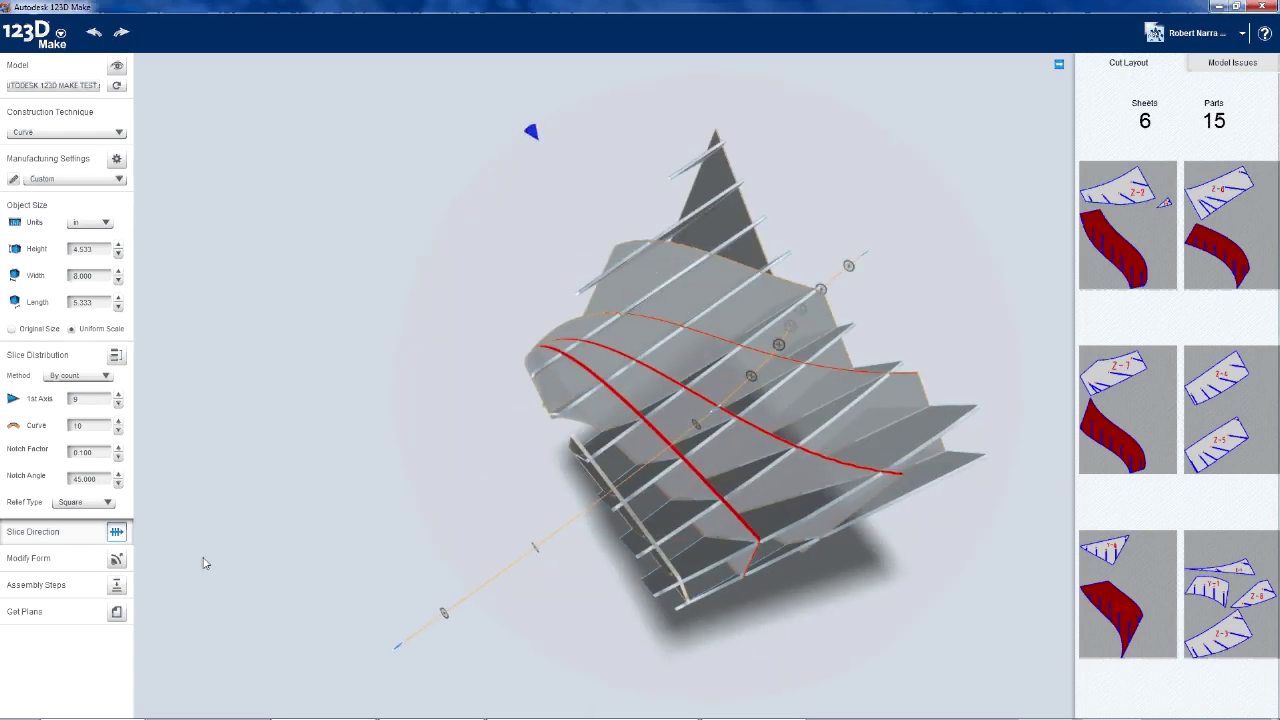
pyautogui.click(65, 132)
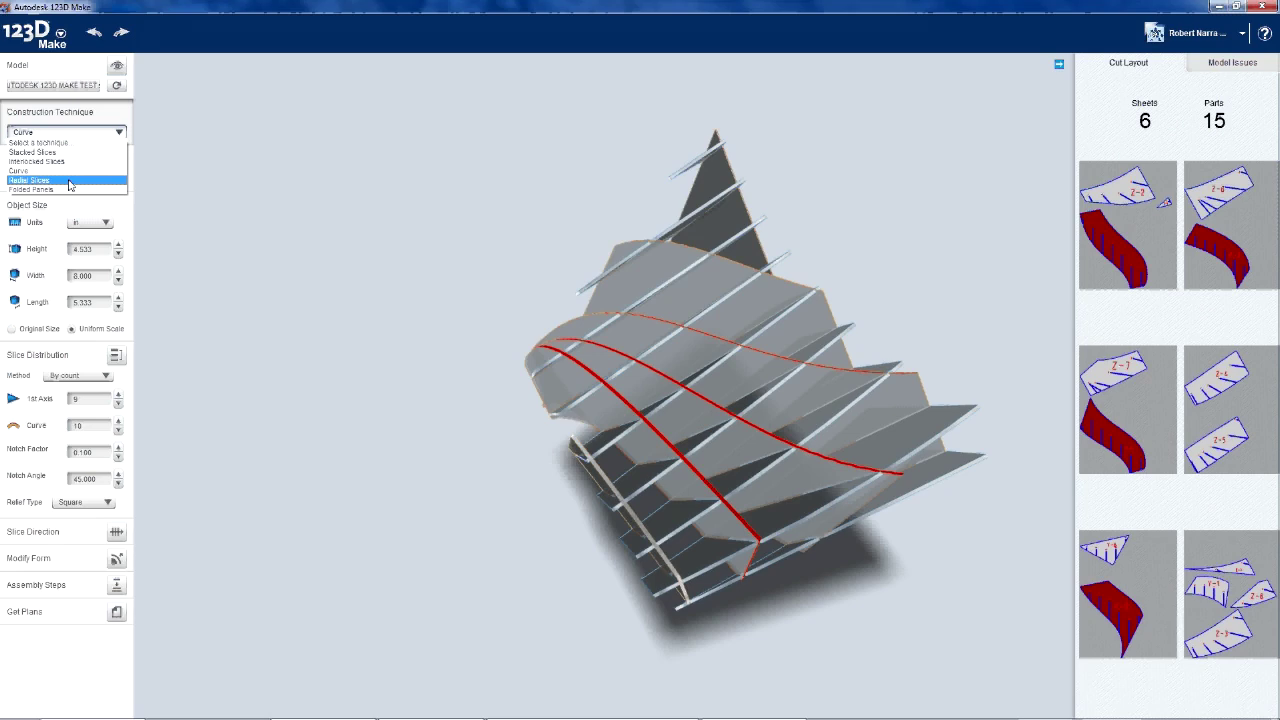
# Choose Radial Slices, giving 19 parts on 6 sheets, and view the fan from the side.
pyautogui.click(72, 180)
pyautogui.moveTo(550, 438); pyautogui.dragTo(943, 429)
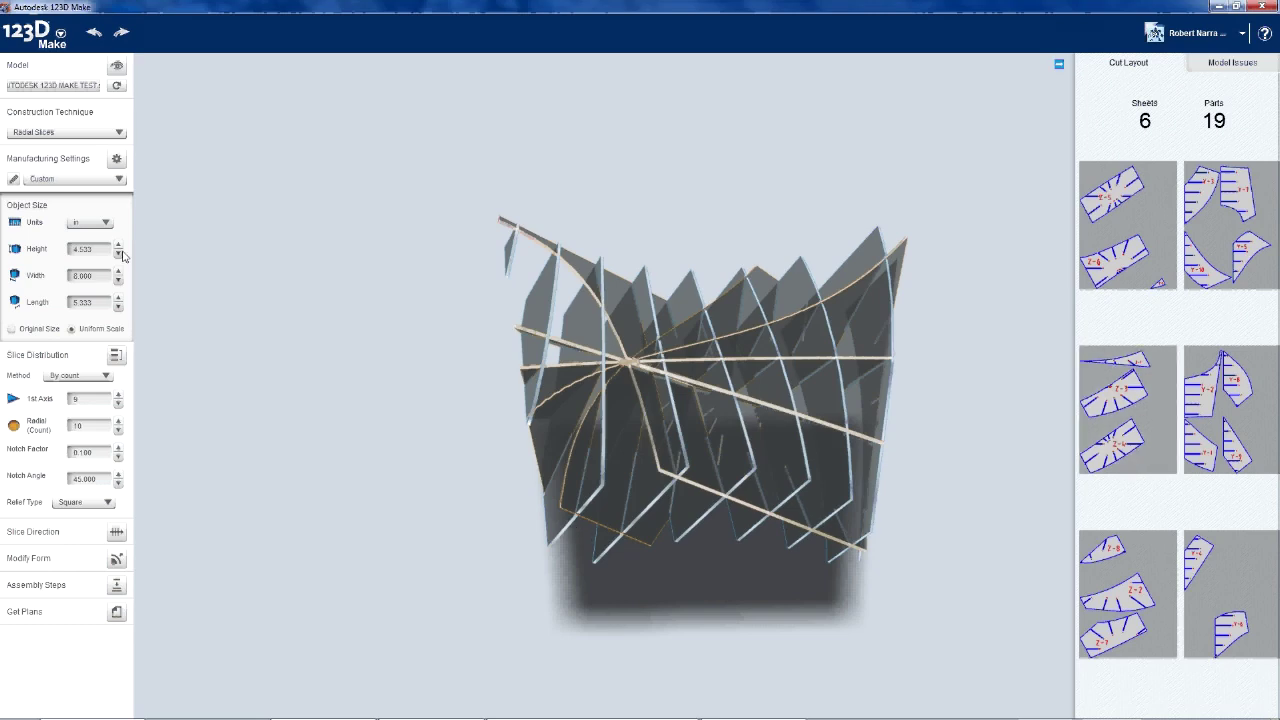
pyautogui.click(105, 132)
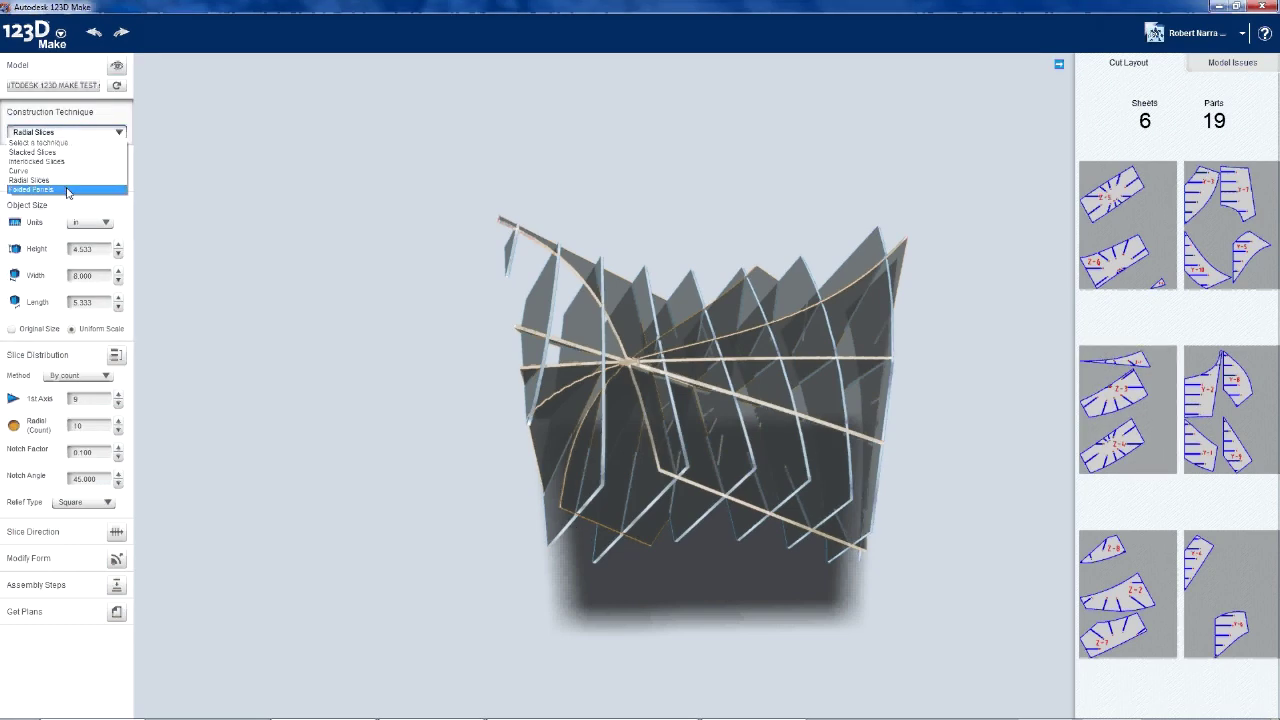
# Switch the construction technique to Folded Panels, giving 10 parts on 4 sheets.
pyautogui.click(68, 189)
pyautogui.moveTo(600, 513); pyautogui.dragTo(467, 612)
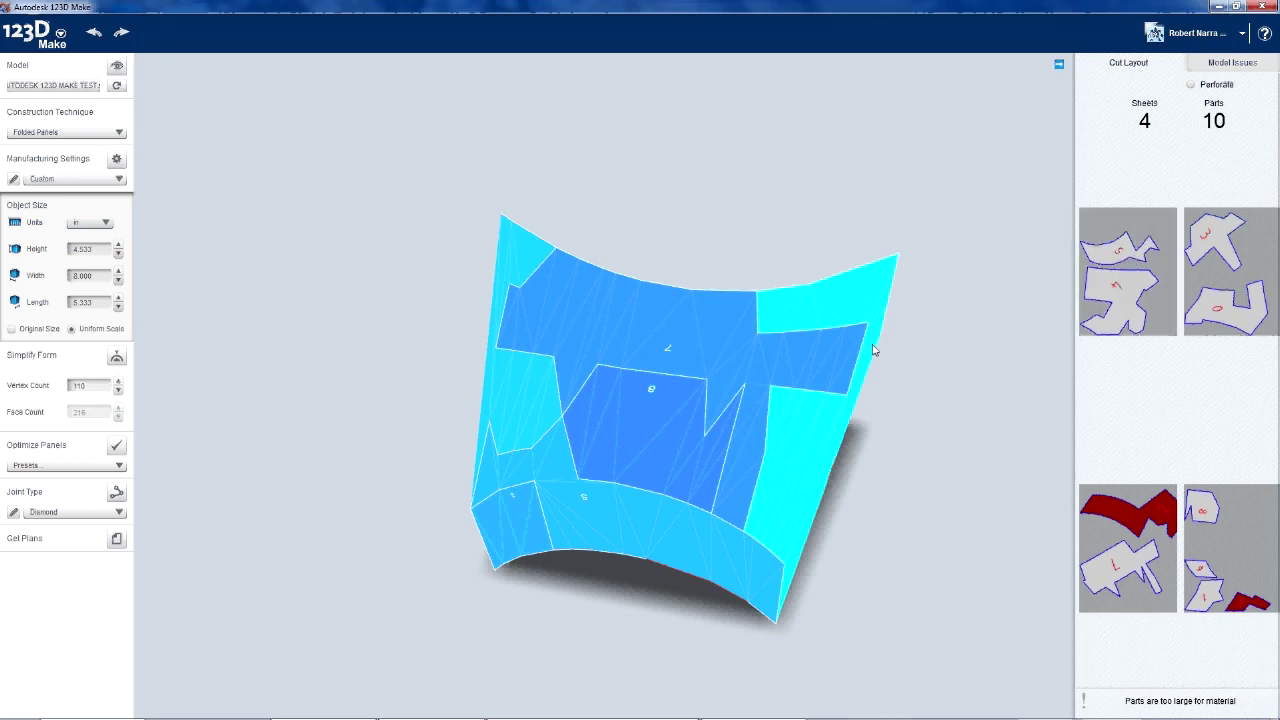
pyautogui.moveTo(661, 560); pyautogui.dragTo(790, 360)
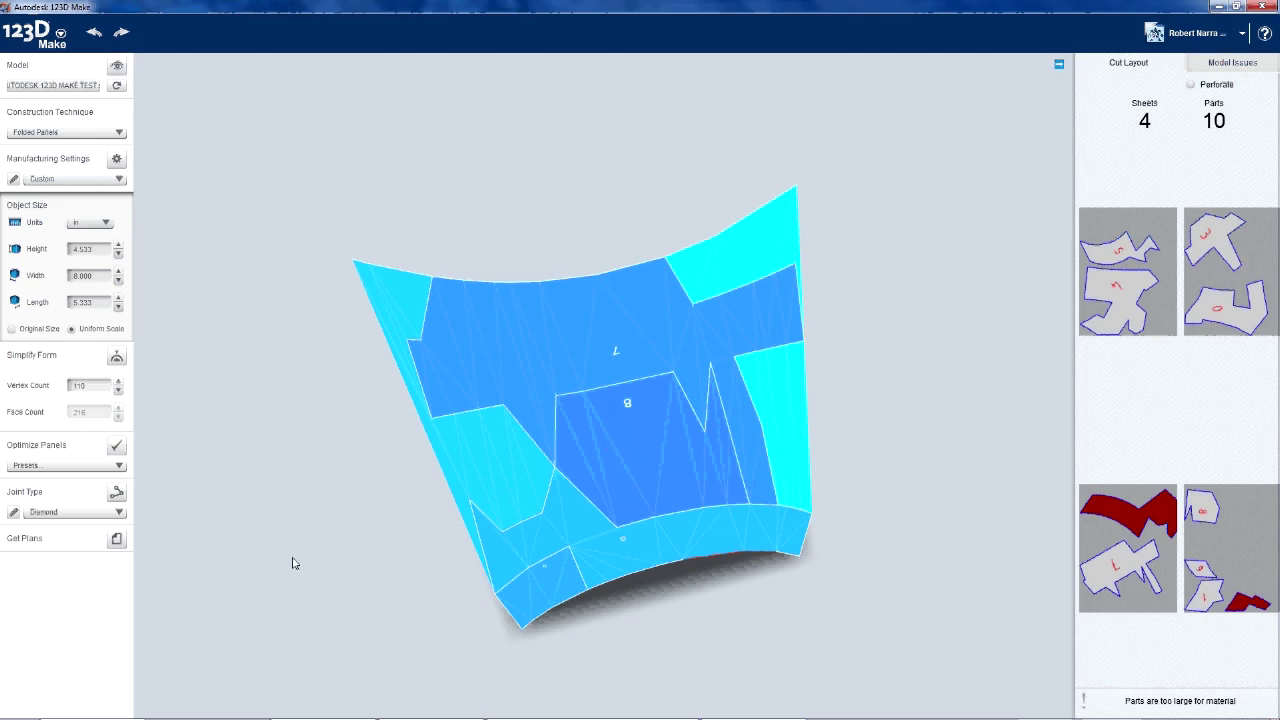
# Set the folded-panel joint type to Gear.
pyautogui.click(119, 513)
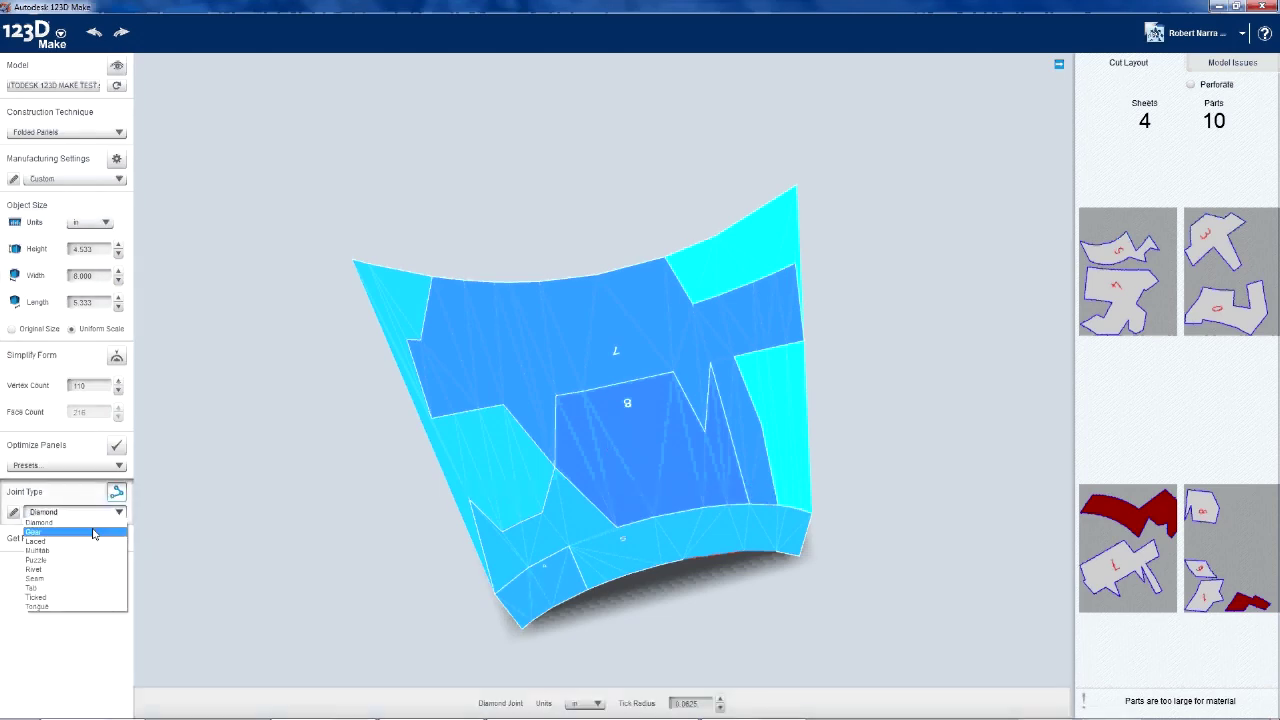
pyautogui.click(96, 530)
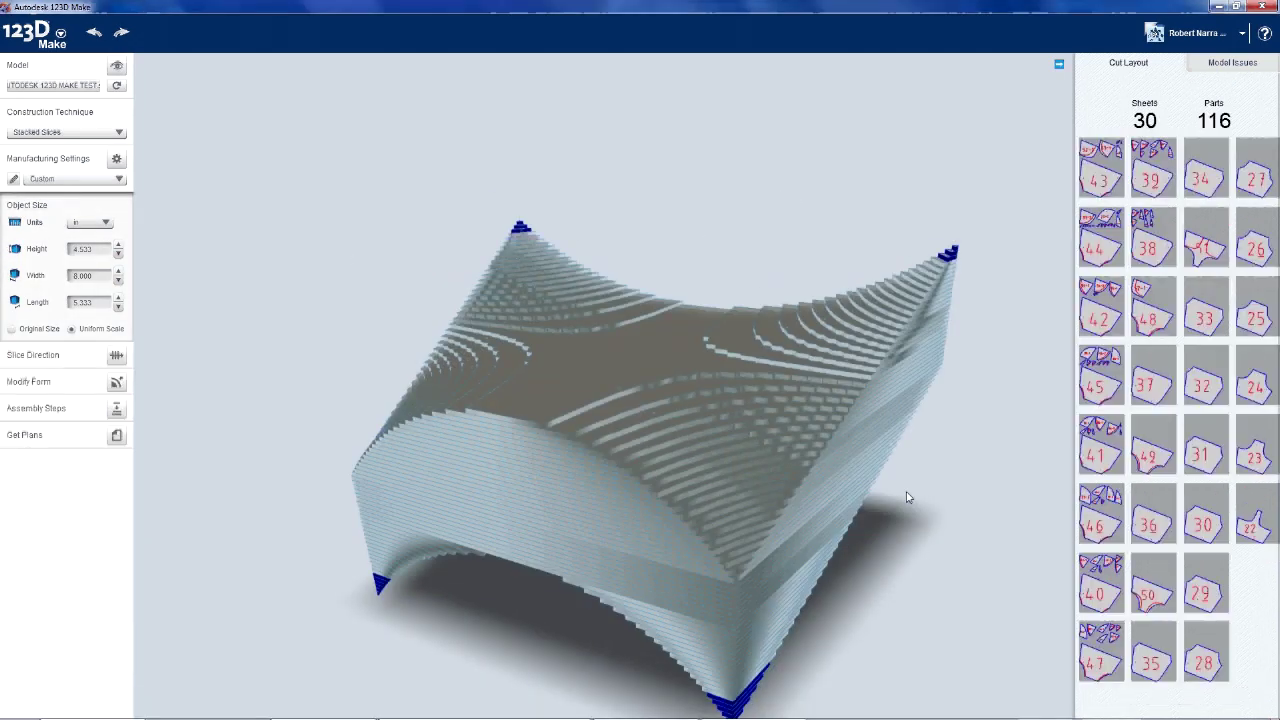
pyautogui.moveTo(909, 494); pyautogui.dragTo(921, 437)
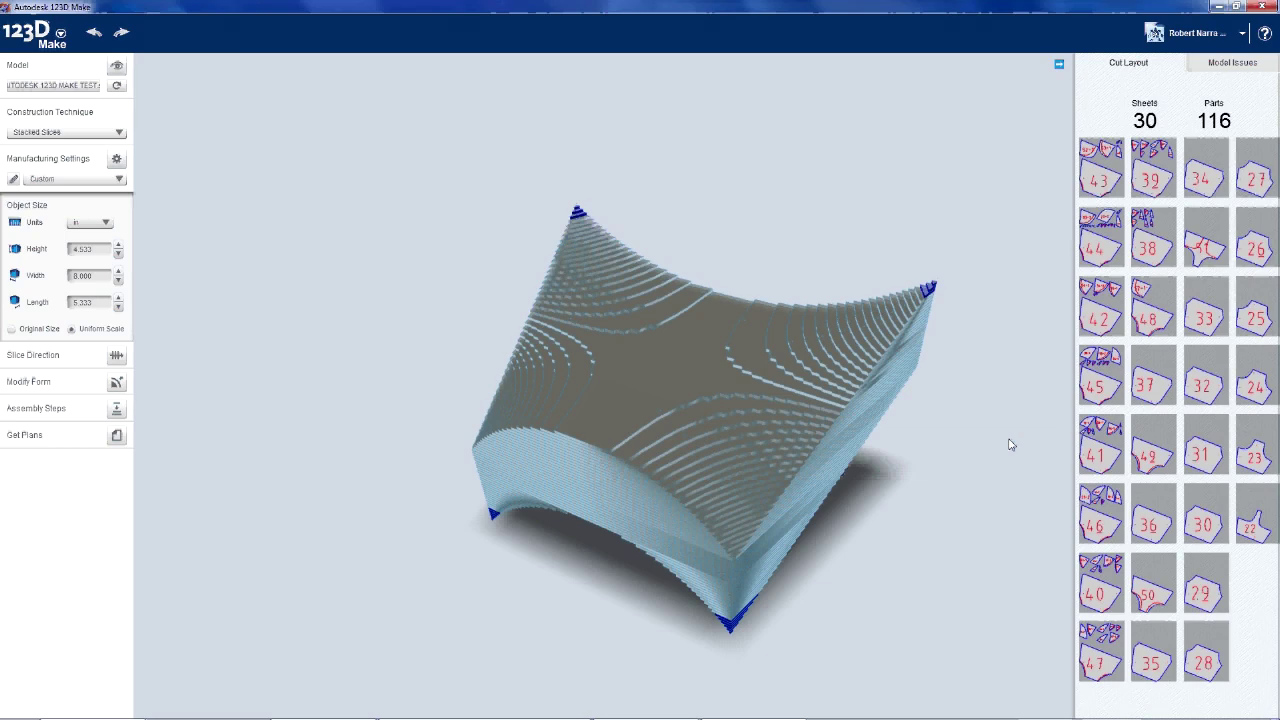
pyautogui.scroll(2, 1012, 425)
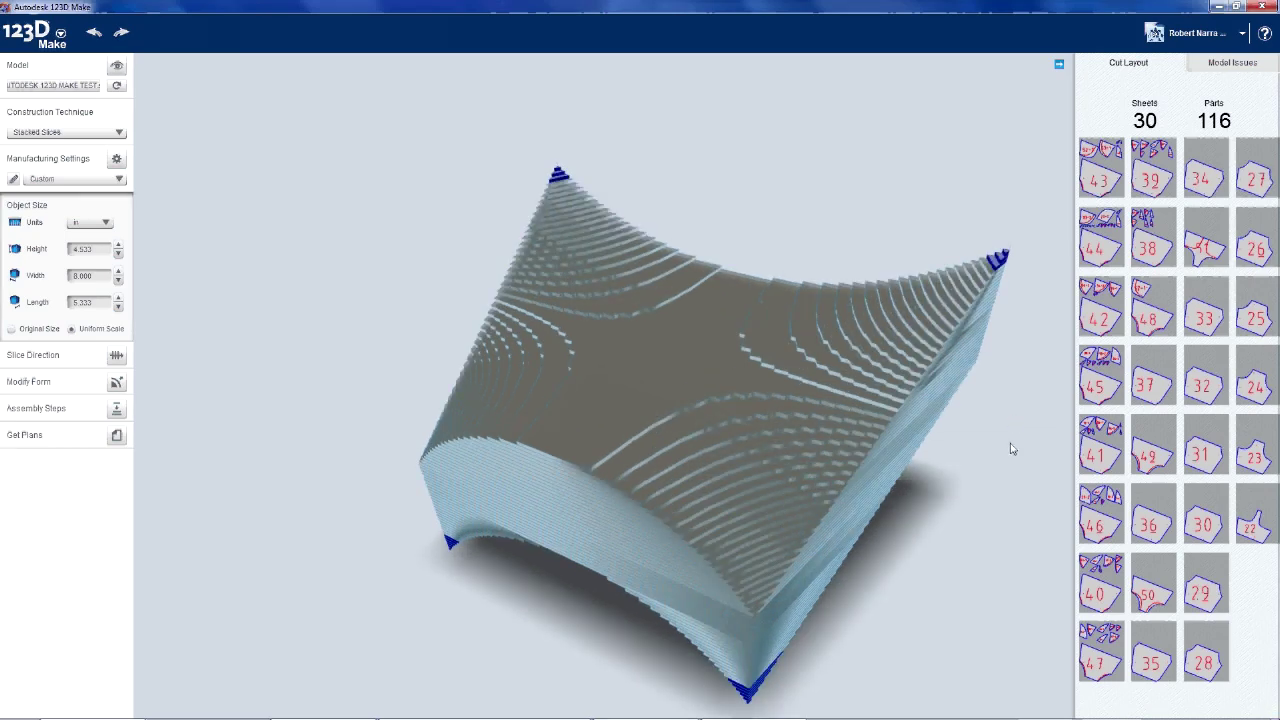
pyautogui.moveTo(922, 527); pyautogui.dragTo(470, 247)
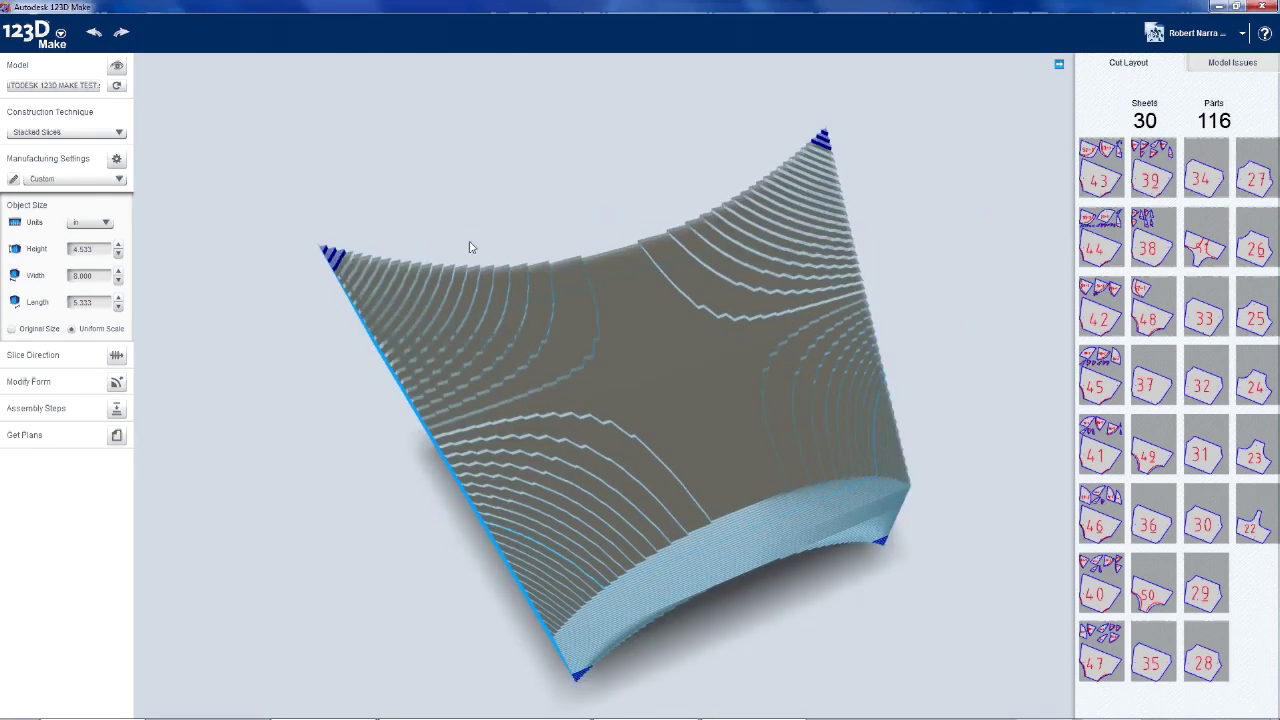